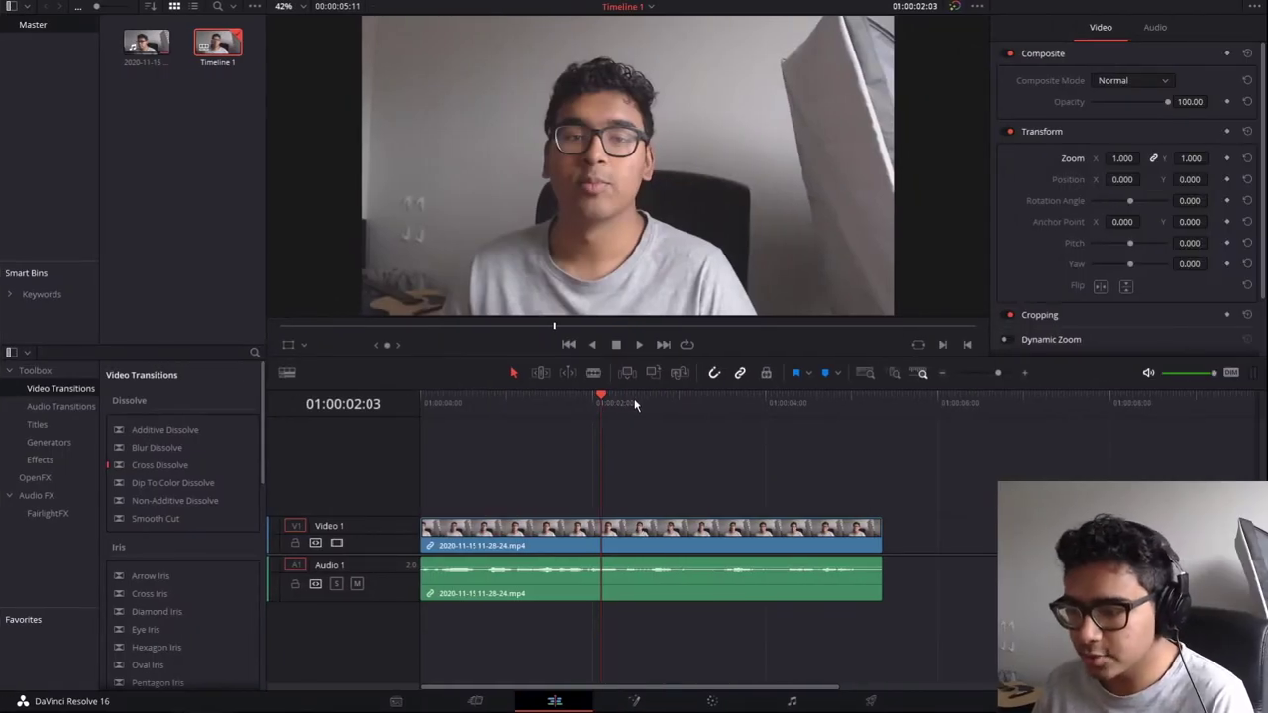
Step: Add a zoom keyframe to the clip at 01:00:02:18, at a zoom of 1.000
key(space)
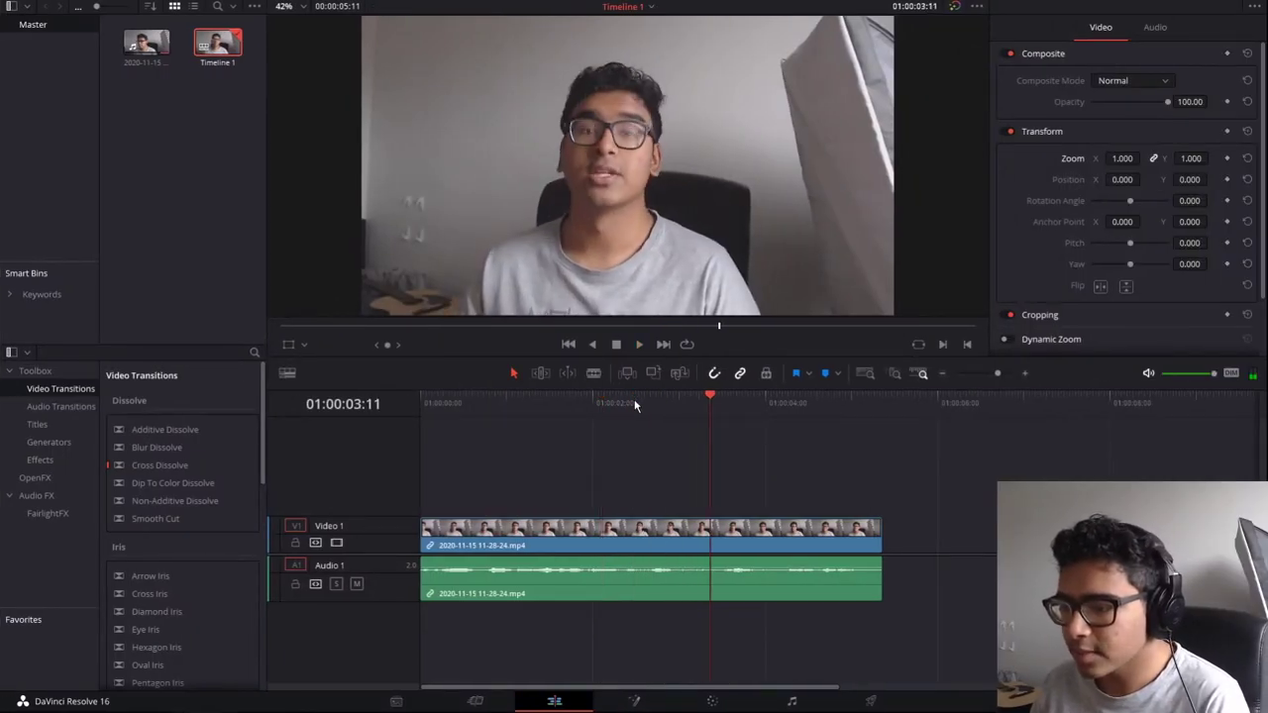
click(635, 403)
click(638, 402)
key(space)
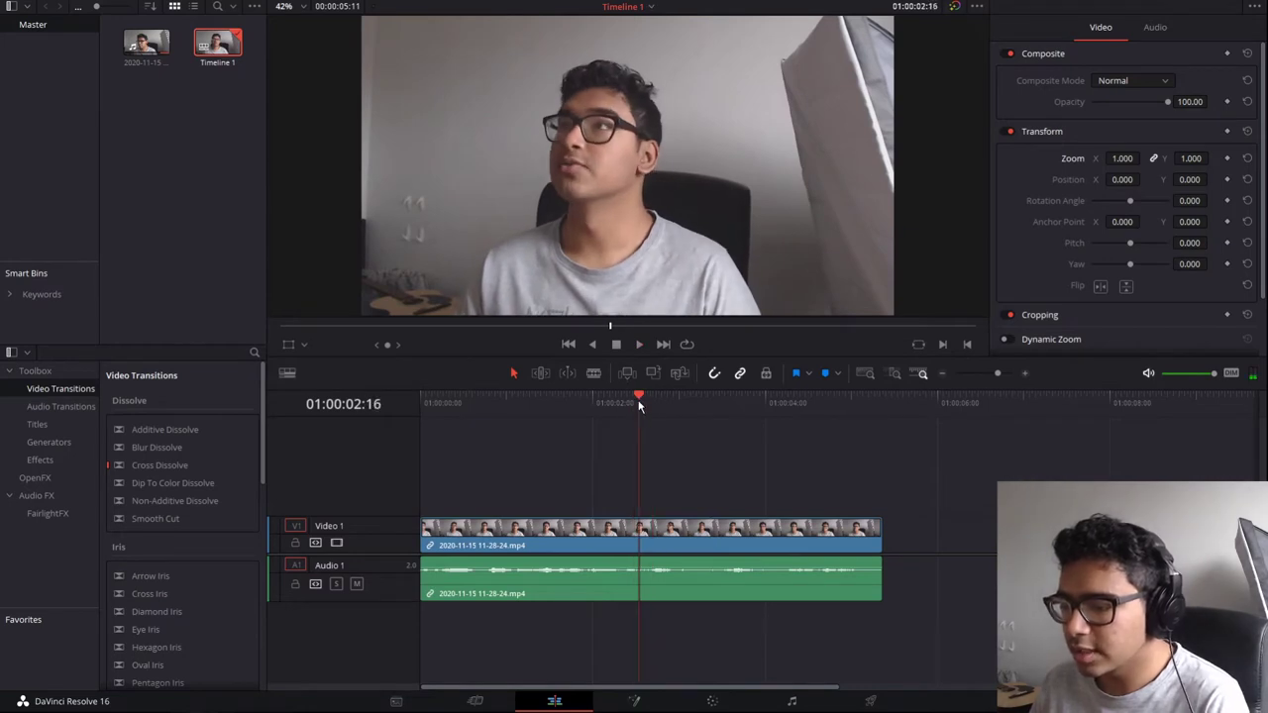
click(673, 540)
key(Right)
key(Right)
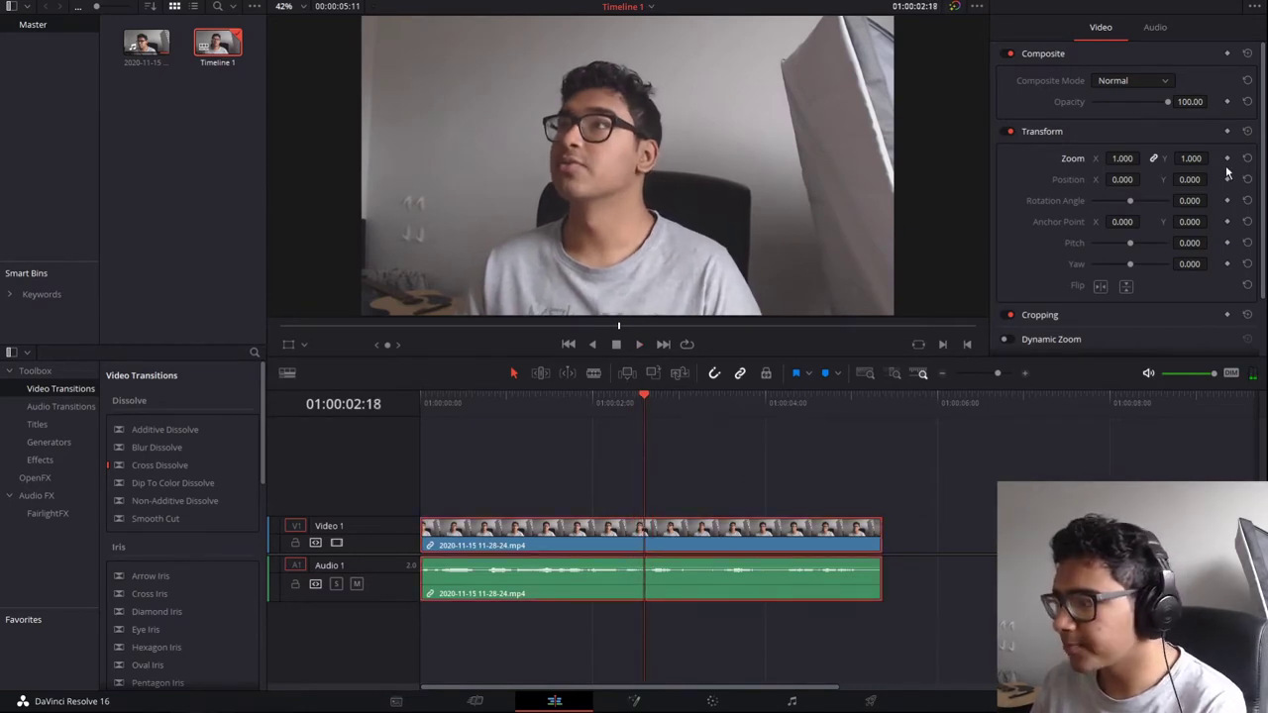
click(1227, 160)
Step: Keyframe the clip's zoom at 0.840 at 01:00:02:22, four frames after the first keyframe
key(Right)
key(Right)
key(Right)
key(Right)
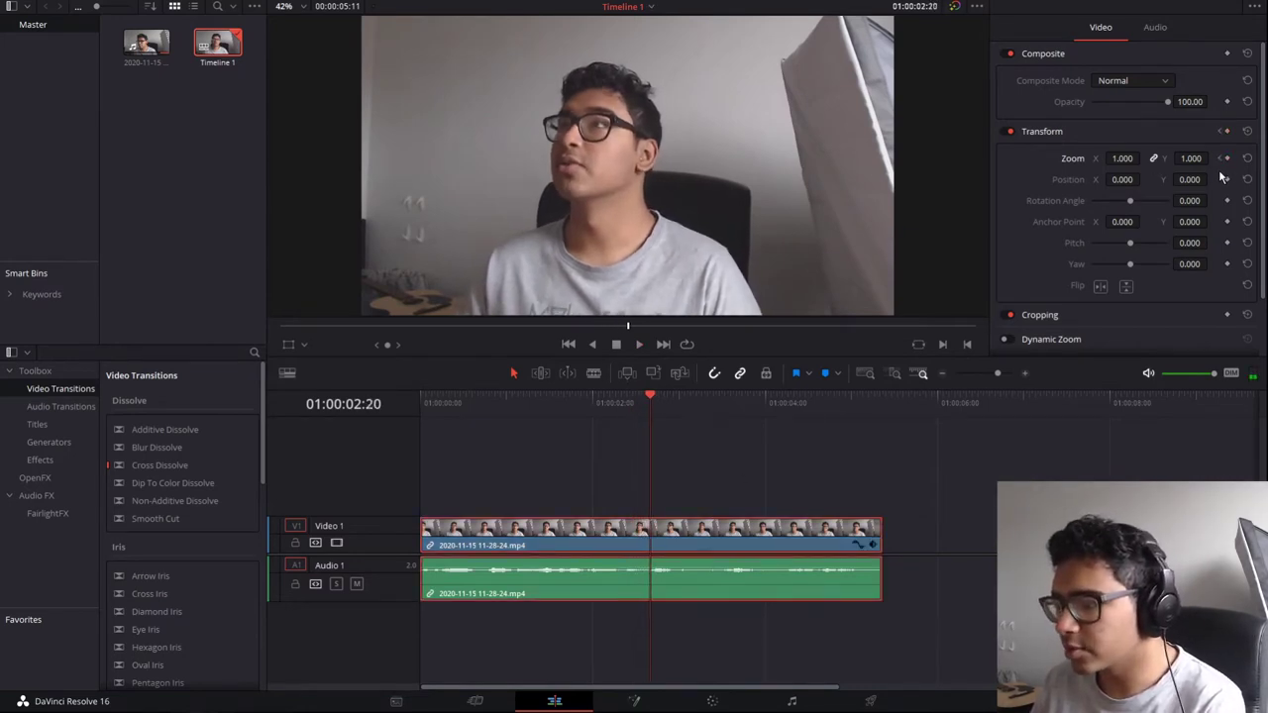
drag(1200, 158, 1193, 159)
Step: Add a zoom keyframe at 01:00:03:10 to hold the clip's 0.840 zoom up to that frame
key(Right)
key(Right)
key(Right)
key(Right)
key(Right)
key(Right)
key(Right)
key(Right)
key(Right)
key(Right)
key(Right)
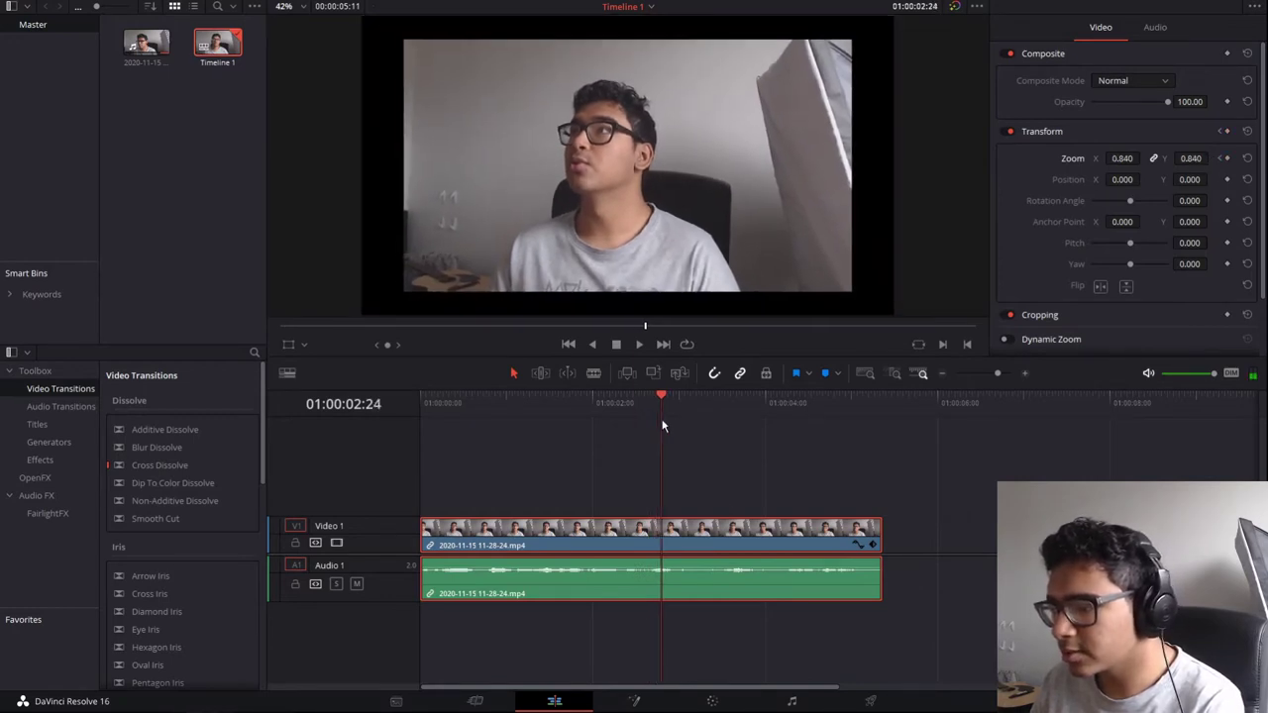
key(Left)
key(Left)
key(Right)
key(Right)
key(Right)
key(Right)
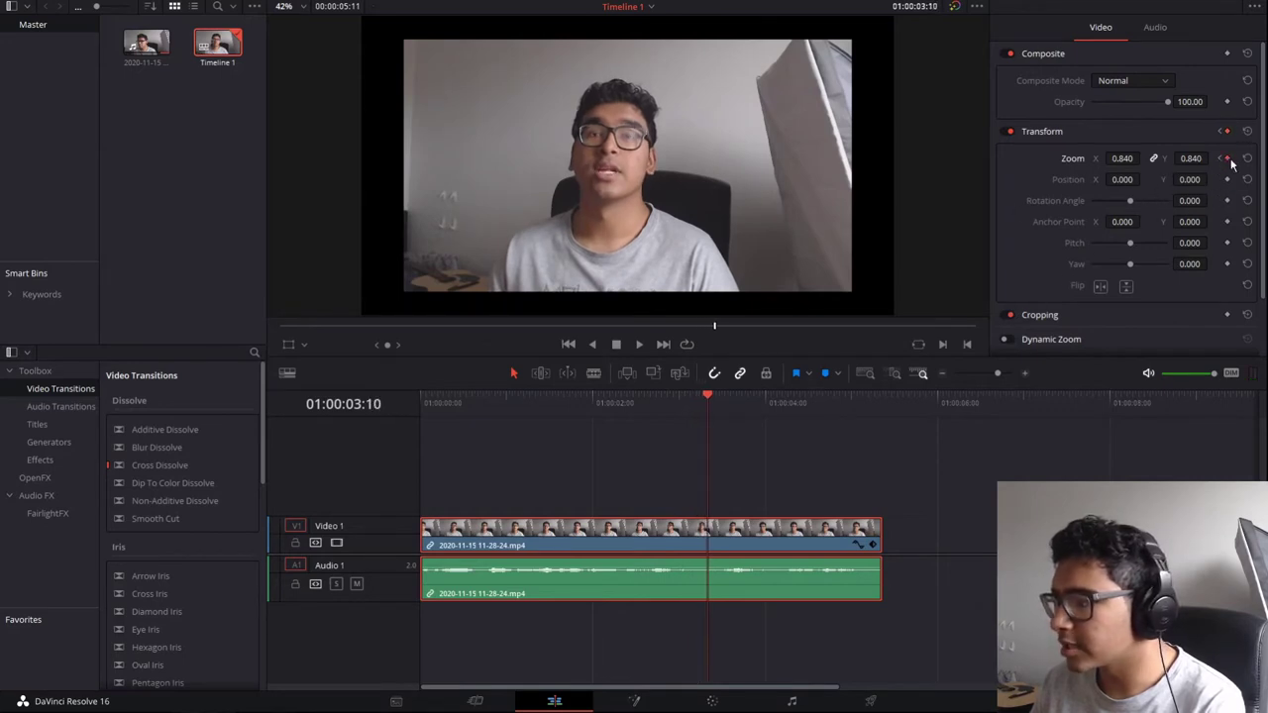
Step: Set the clip's zoom to 1 at 01:00:03:15, five frames after the hold keyframe
key(Right)
key(Right)
key(Right)
key(Right)
key(Right)
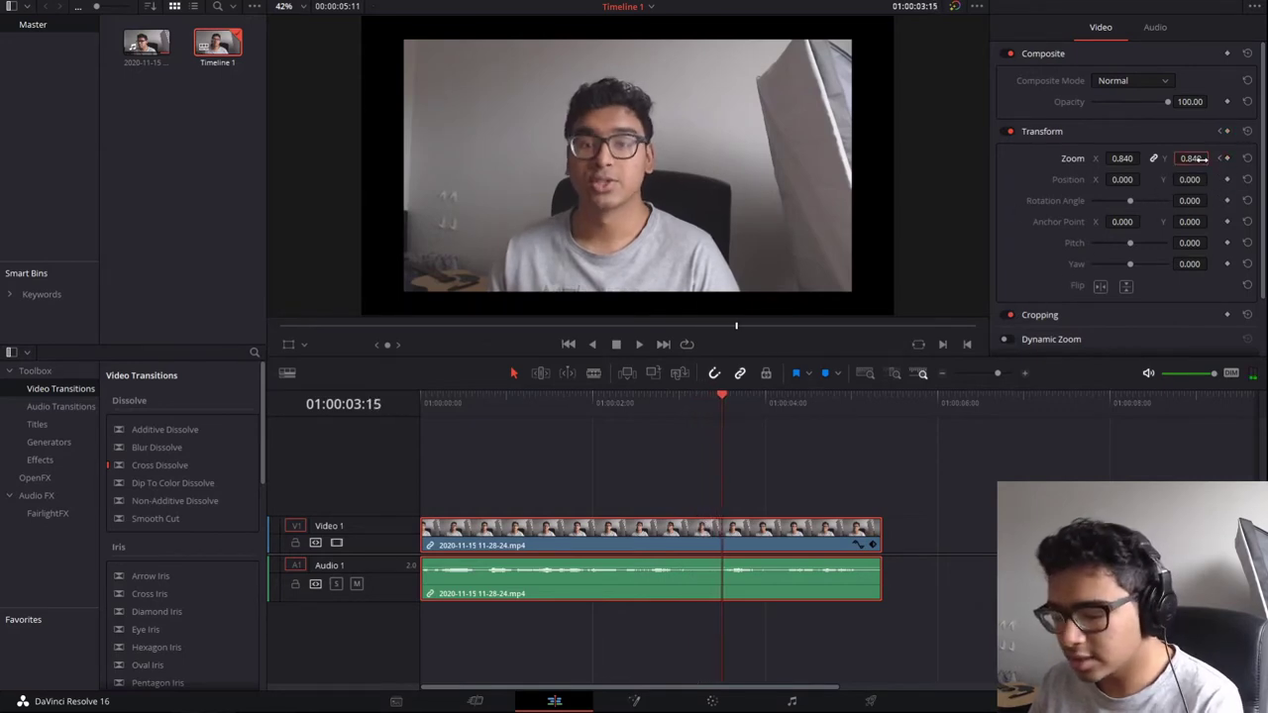
text(1)
key(Return)
Step: Play back the zoom animation from 01:00:02:18 and look at the clip's keyframes in the timeline
click(641, 404)
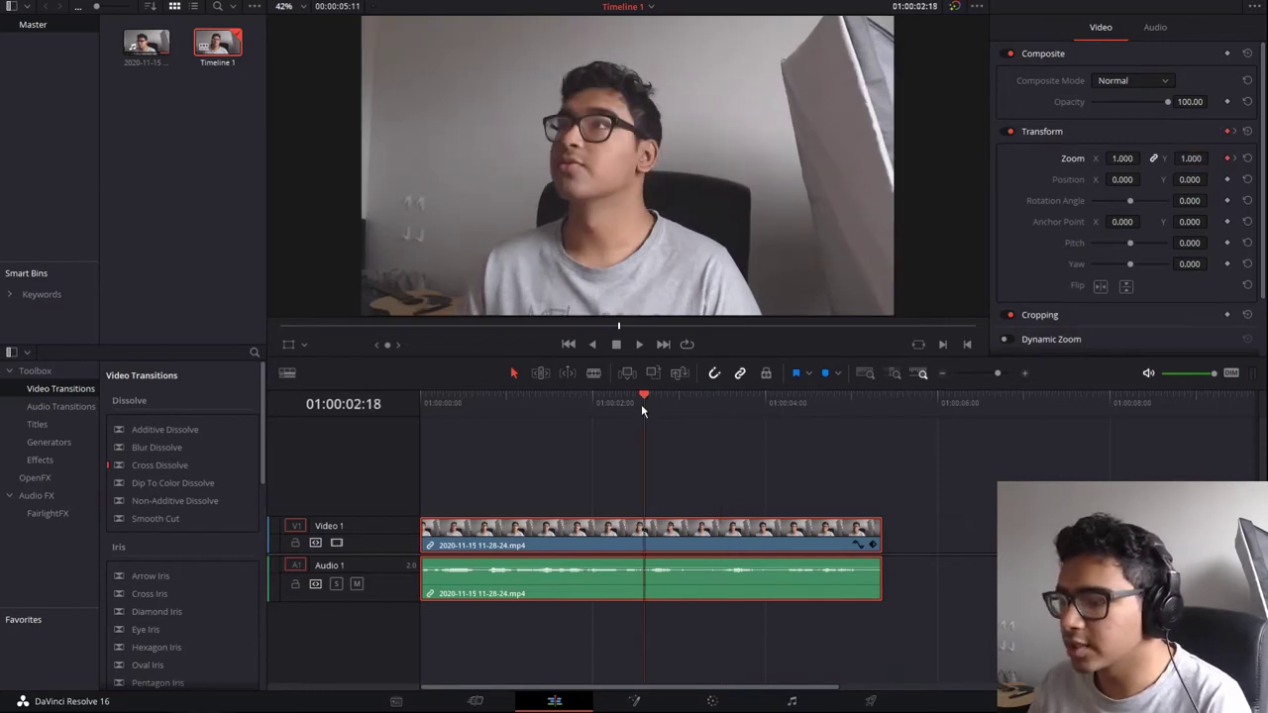
key(space)
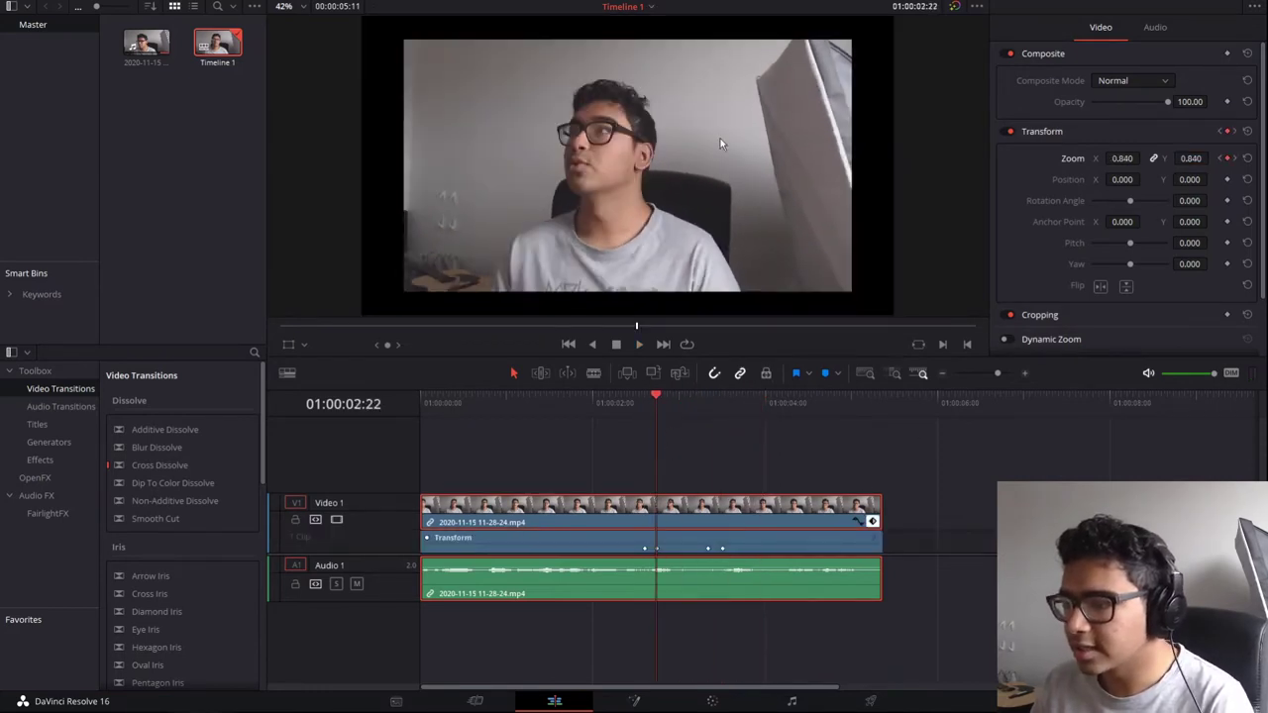
click(706, 484)
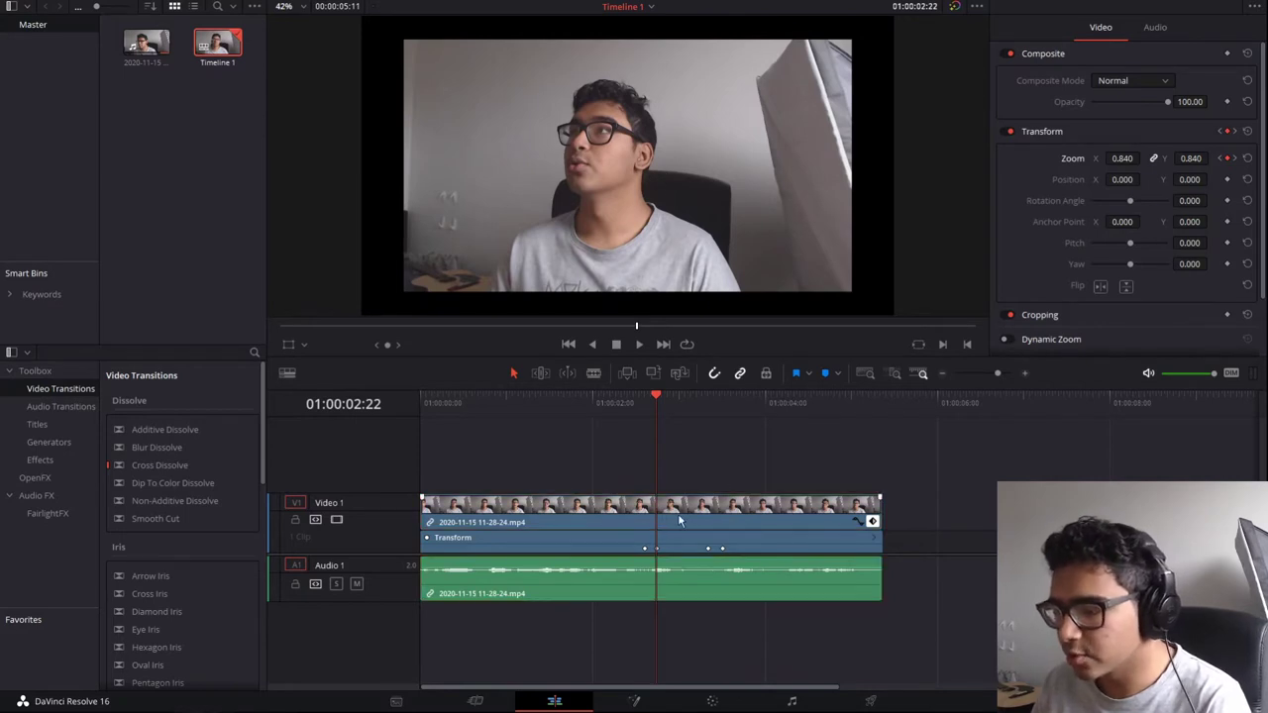
Step: Split the clip at the 01:00:02:22 and 01:00:03:10 keyframes to isolate the zoomed-out section
key(b)
key(ctrl+b)
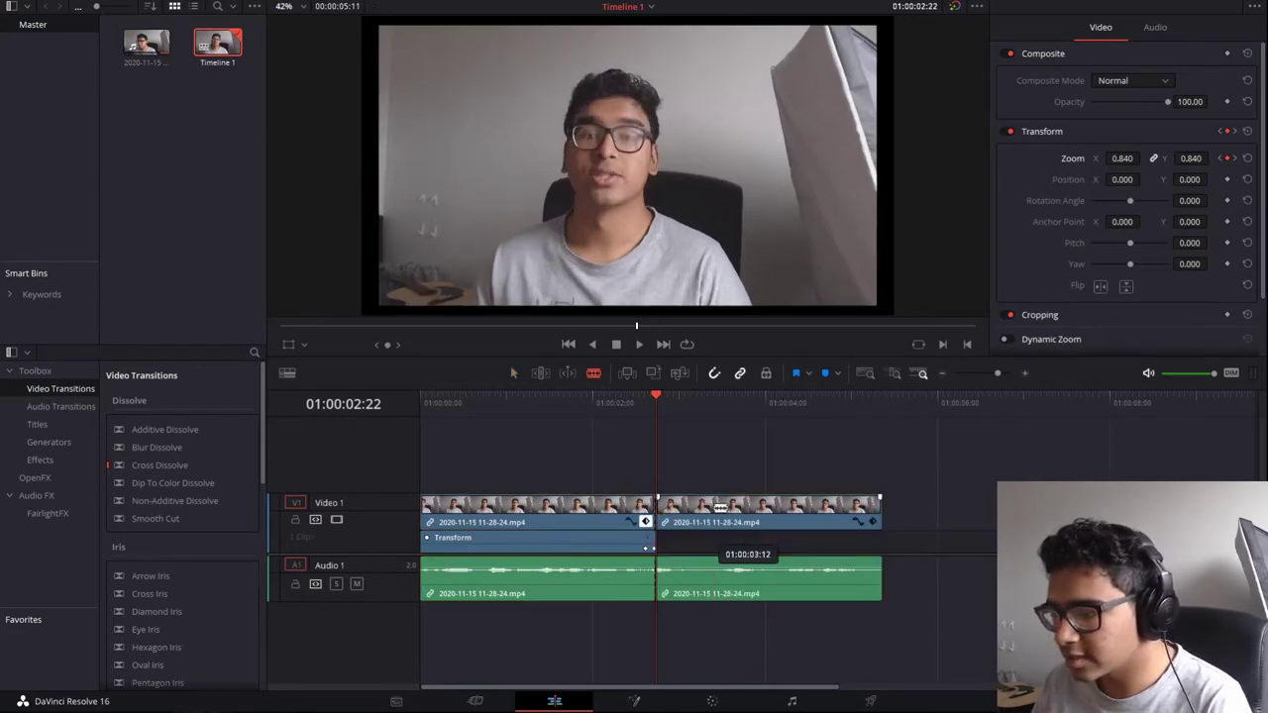
key(a)
click(873, 522)
key(b)
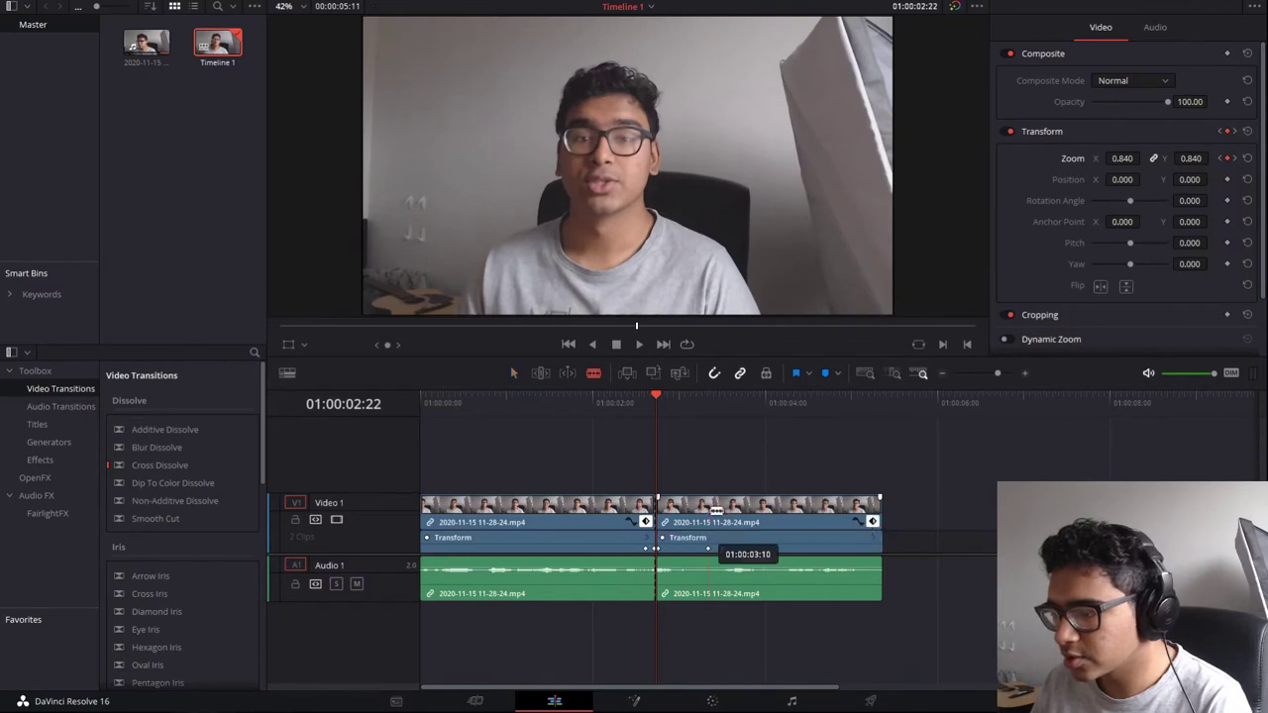
click(707, 547)
key(a)
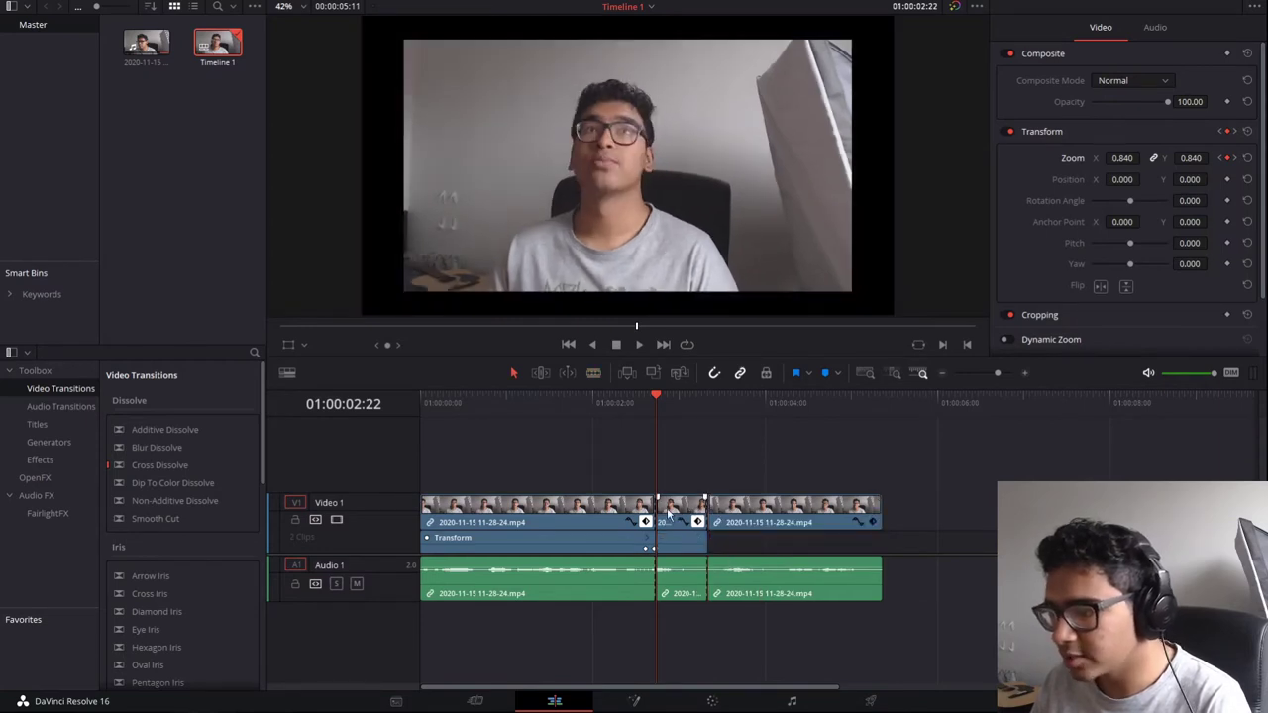
Step: Apply the OpenFX Camera Shake filter to the short middle clip
drag(672, 415, 683, 422)
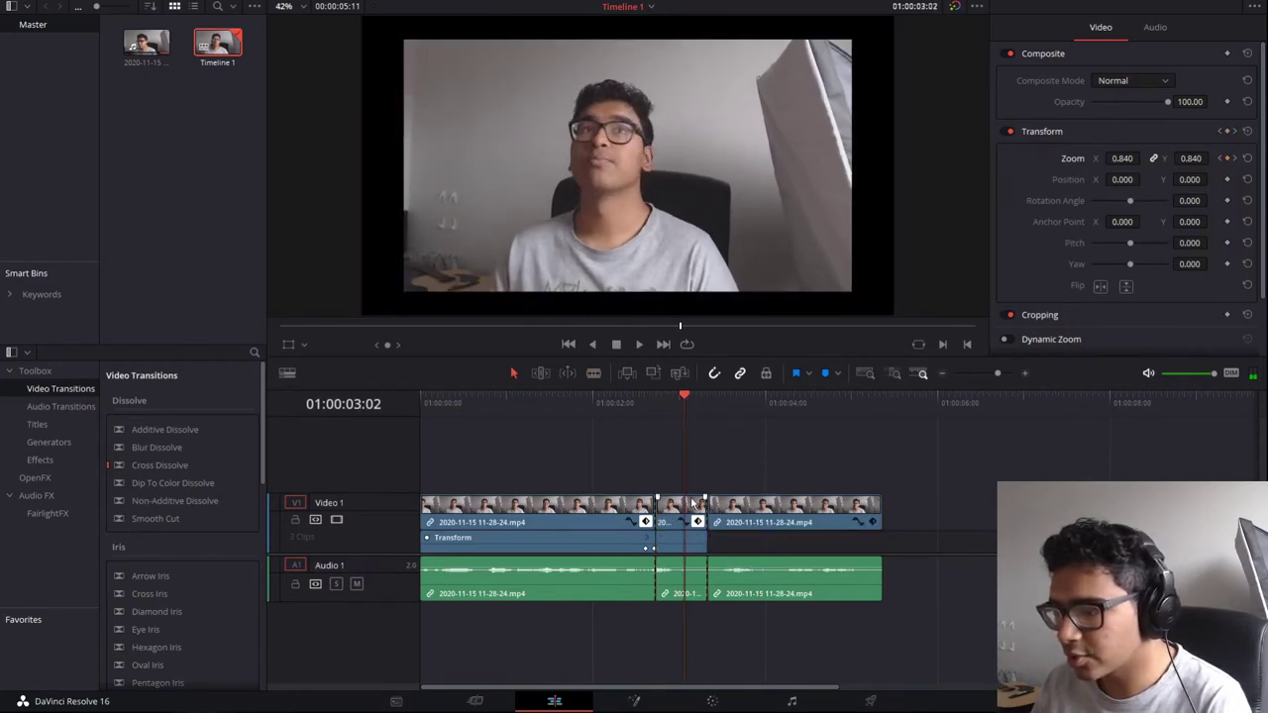
click(697, 521)
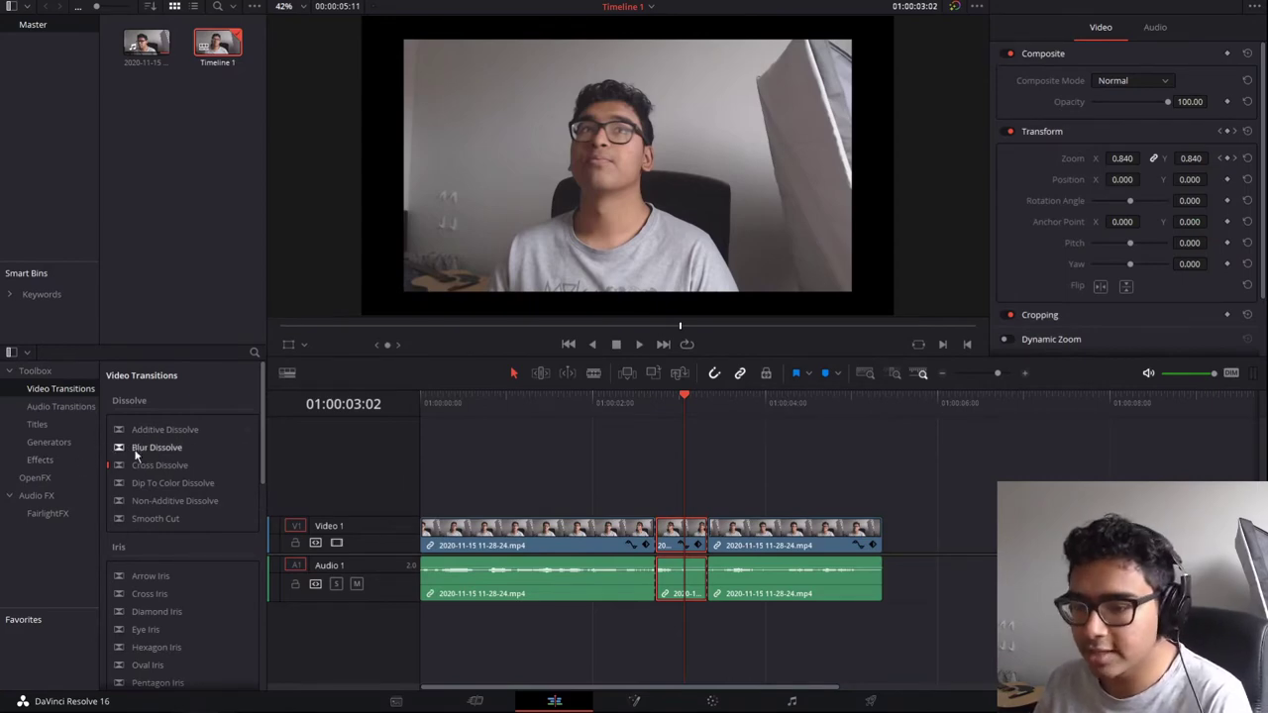
click(56, 477)
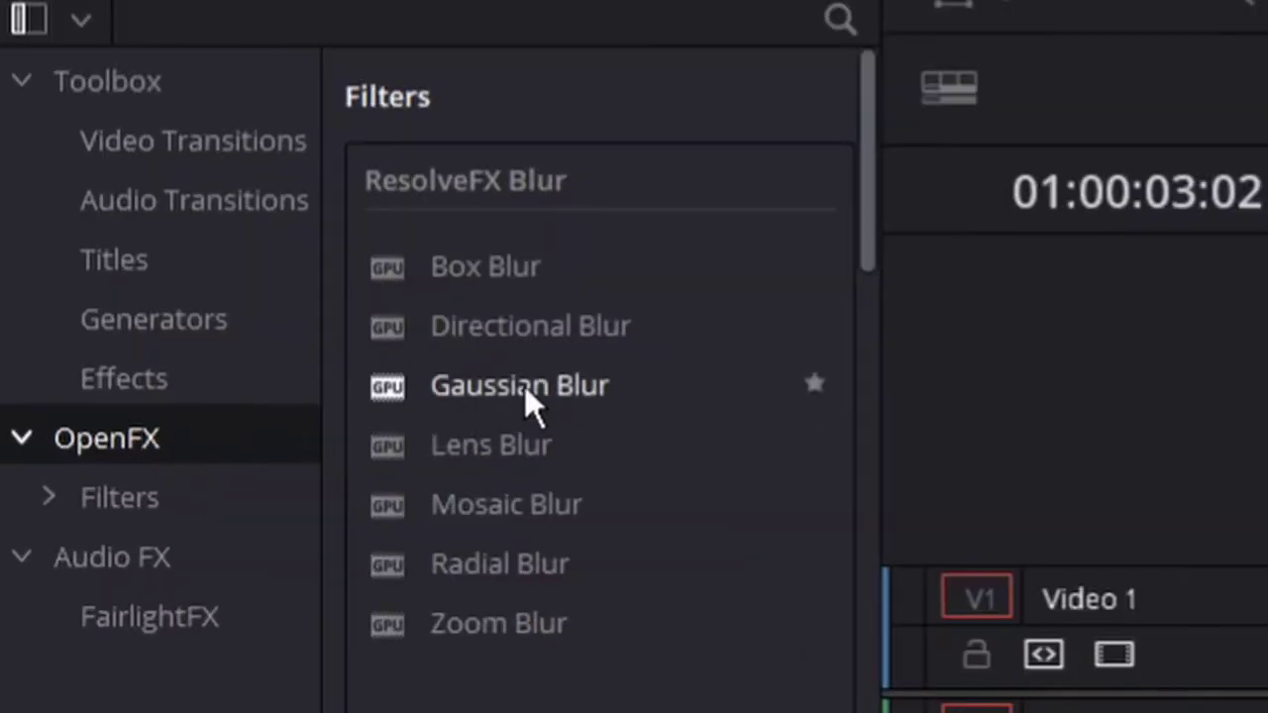
scroll(160, 465, down, 5)
scroll(523, 385, down, 15)
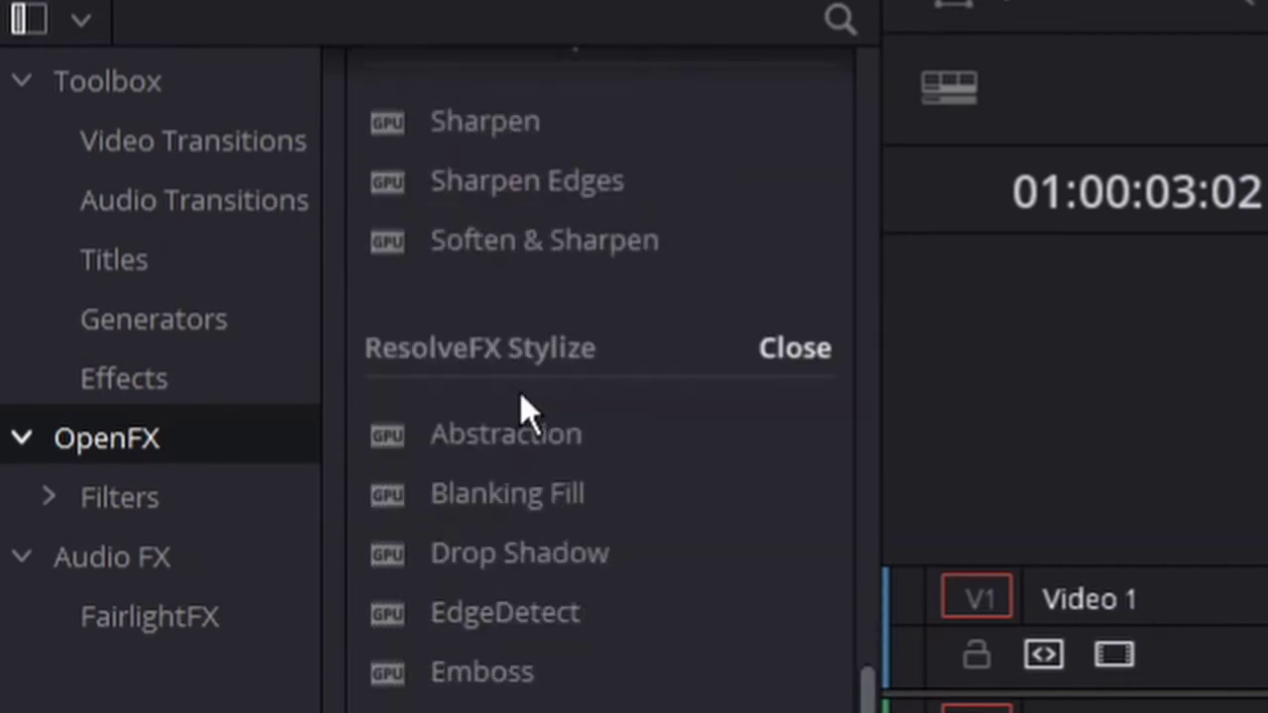
scroll(520, 392, down, 5)
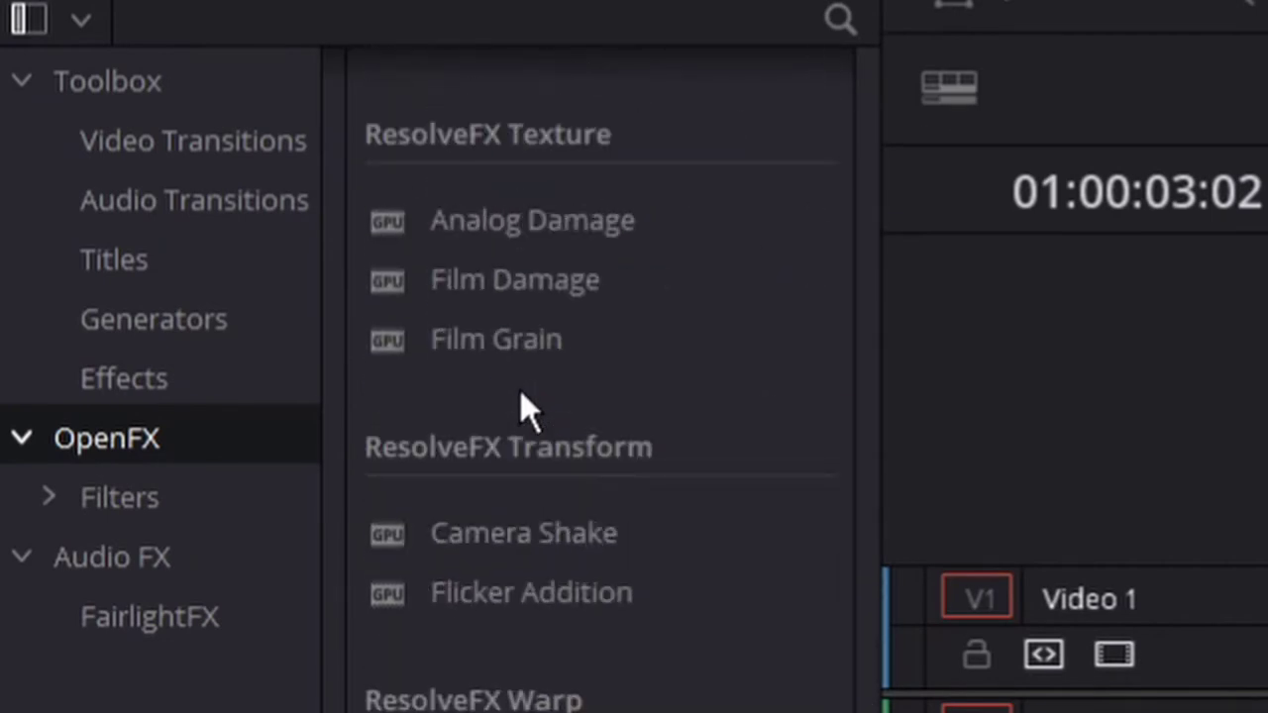
click(532, 531)
drag(532, 531, 630, 283)
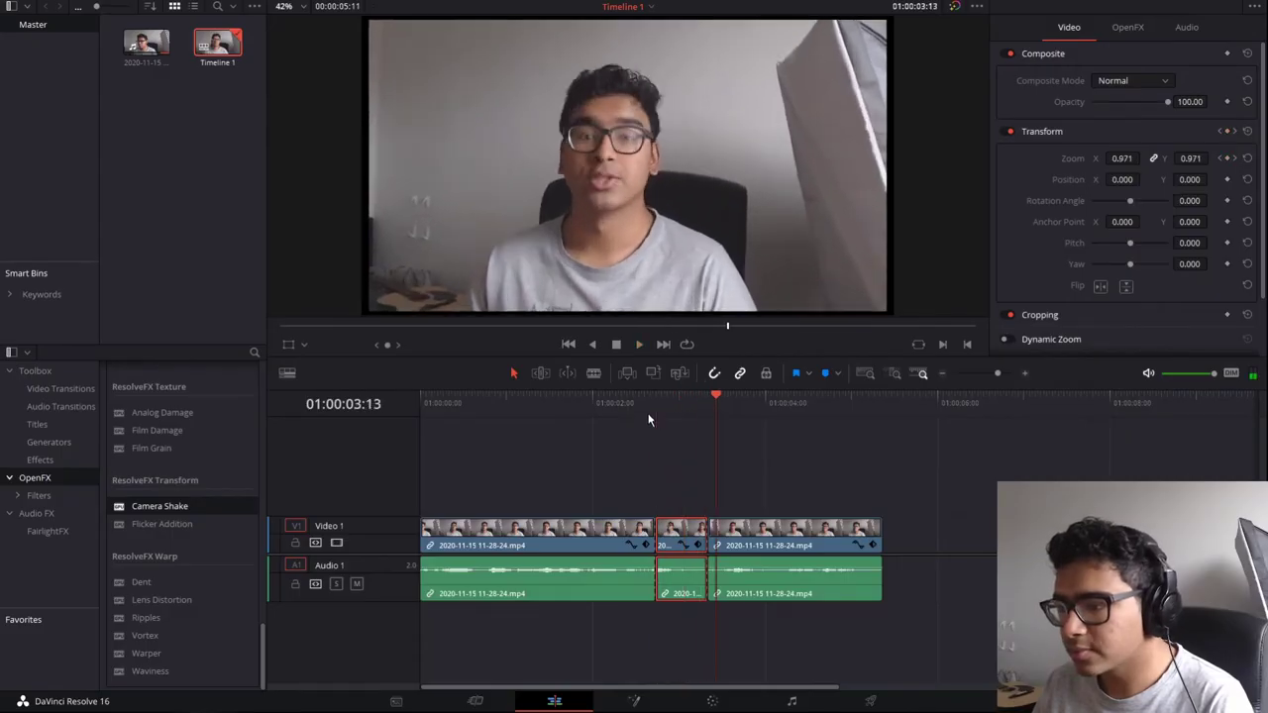
Step: Open the middle clip's Camera Shake settings, lower Speed Scale and Motion Scale, and play back the section
click(680, 419)
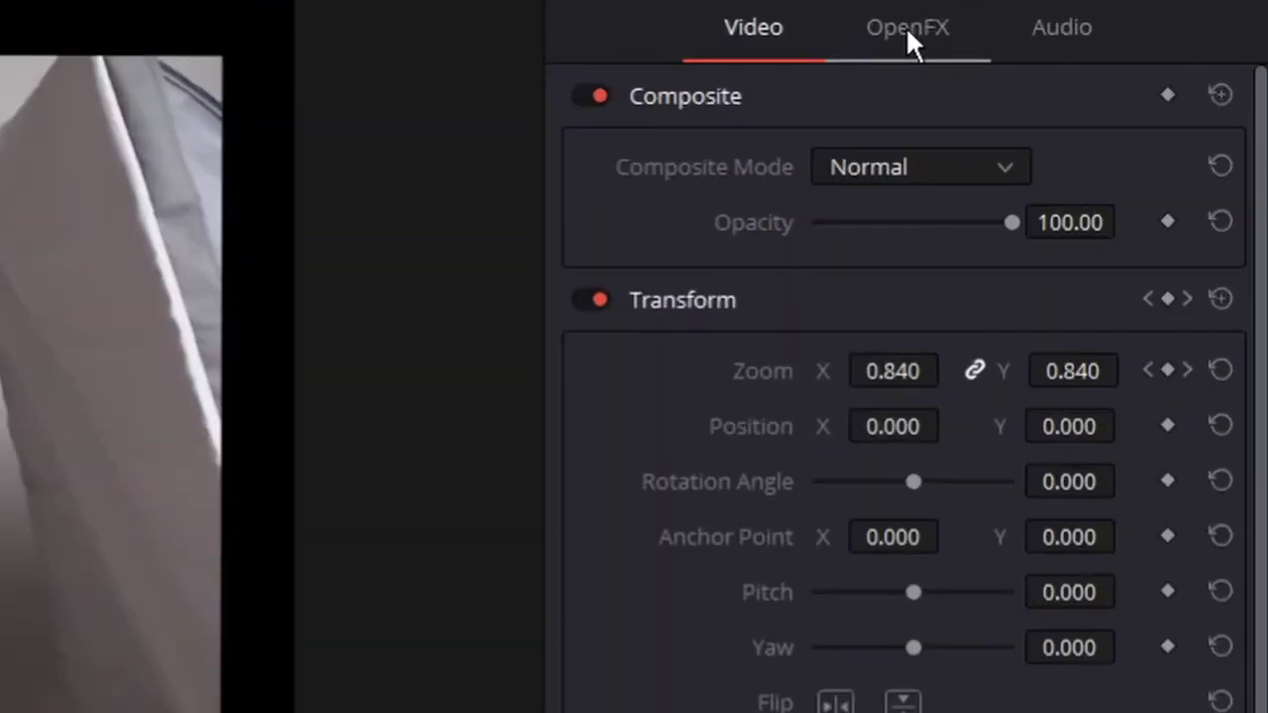
click(905, 26)
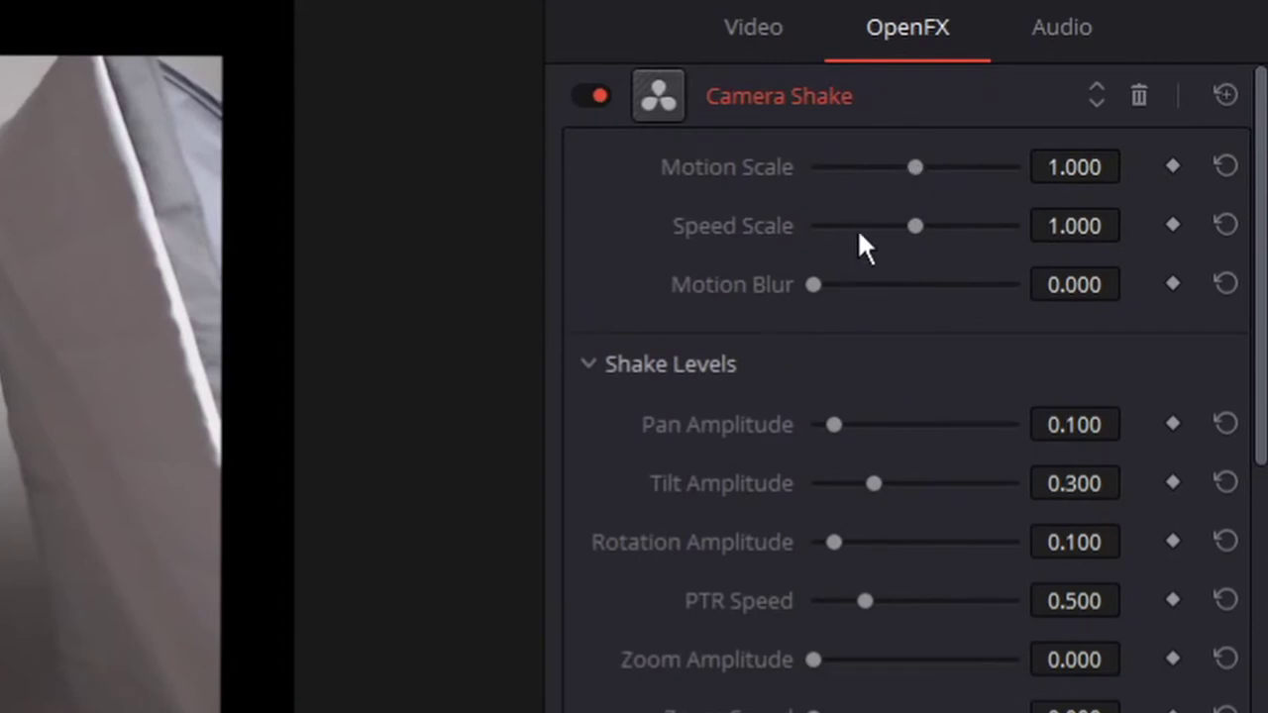
drag(915, 226, 881, 226)
drag(915, 166, 881, 167)
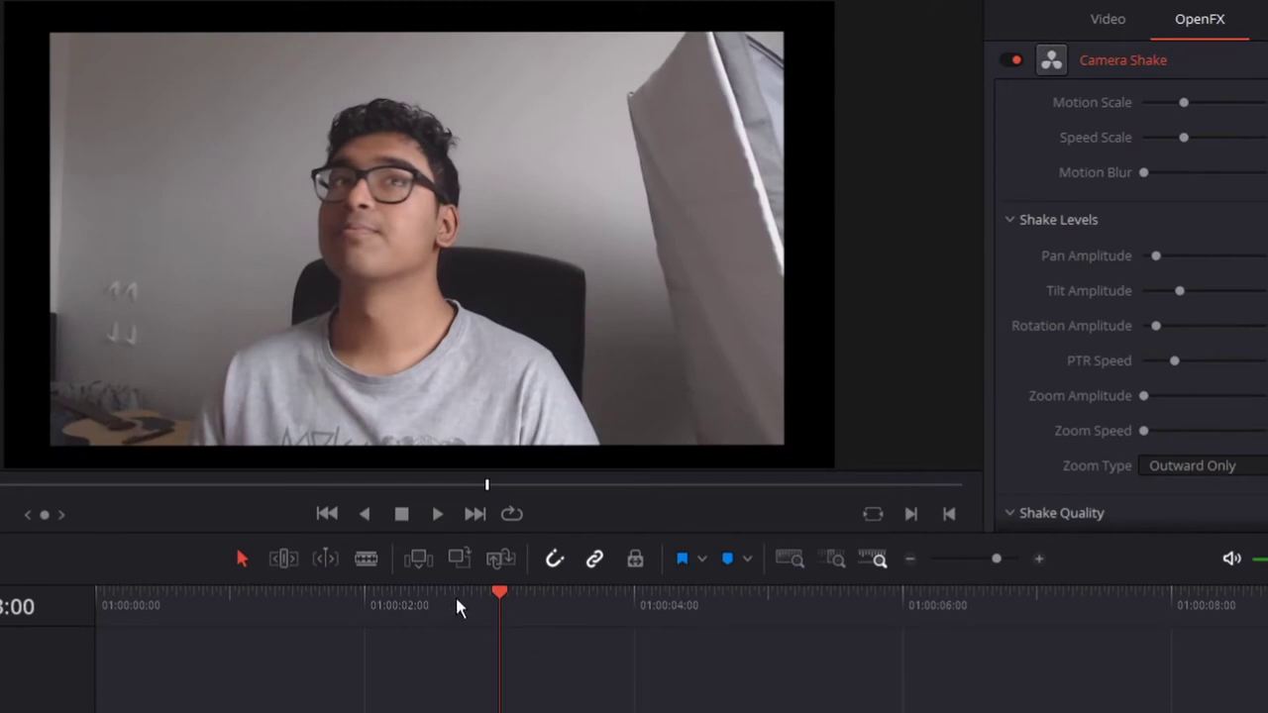
key(space)
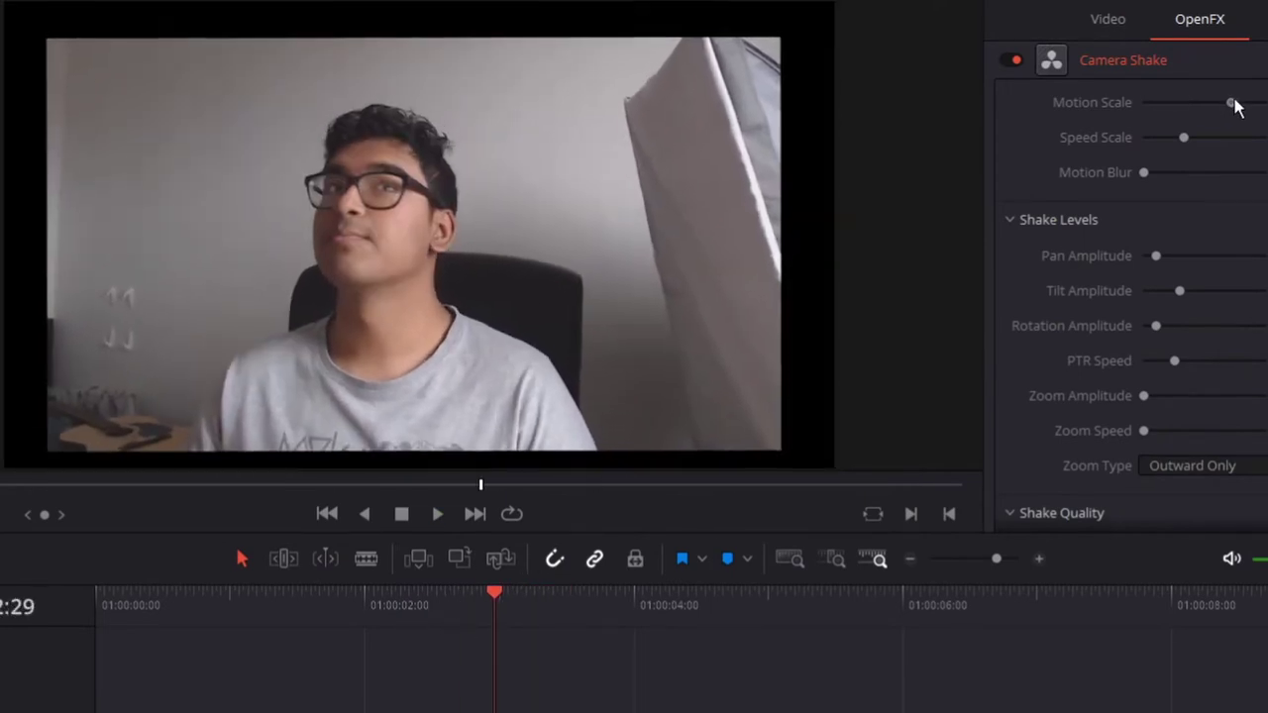
Step: Try higher Motion Scale and Speed Scale values for the camera shake and play back the section
drag(1233, 102, 1237, 102)
click(1241, 138)
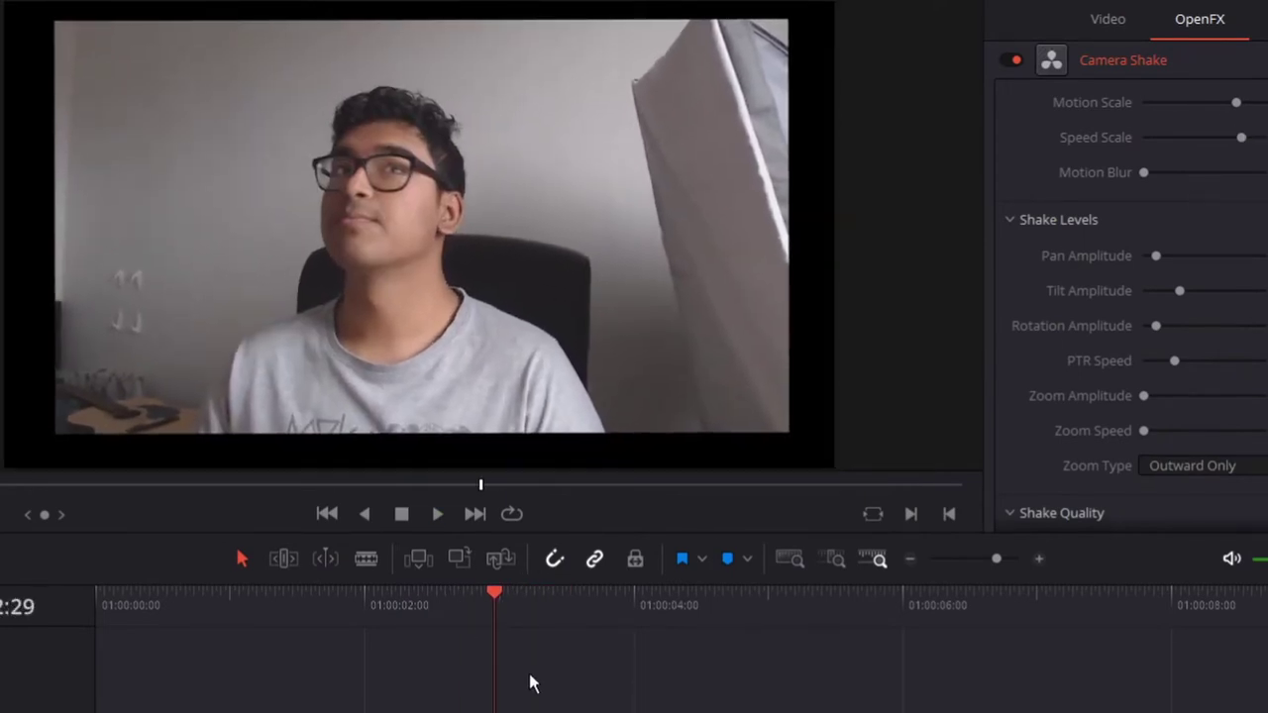
click(438, 612)
key(space)
key(space)
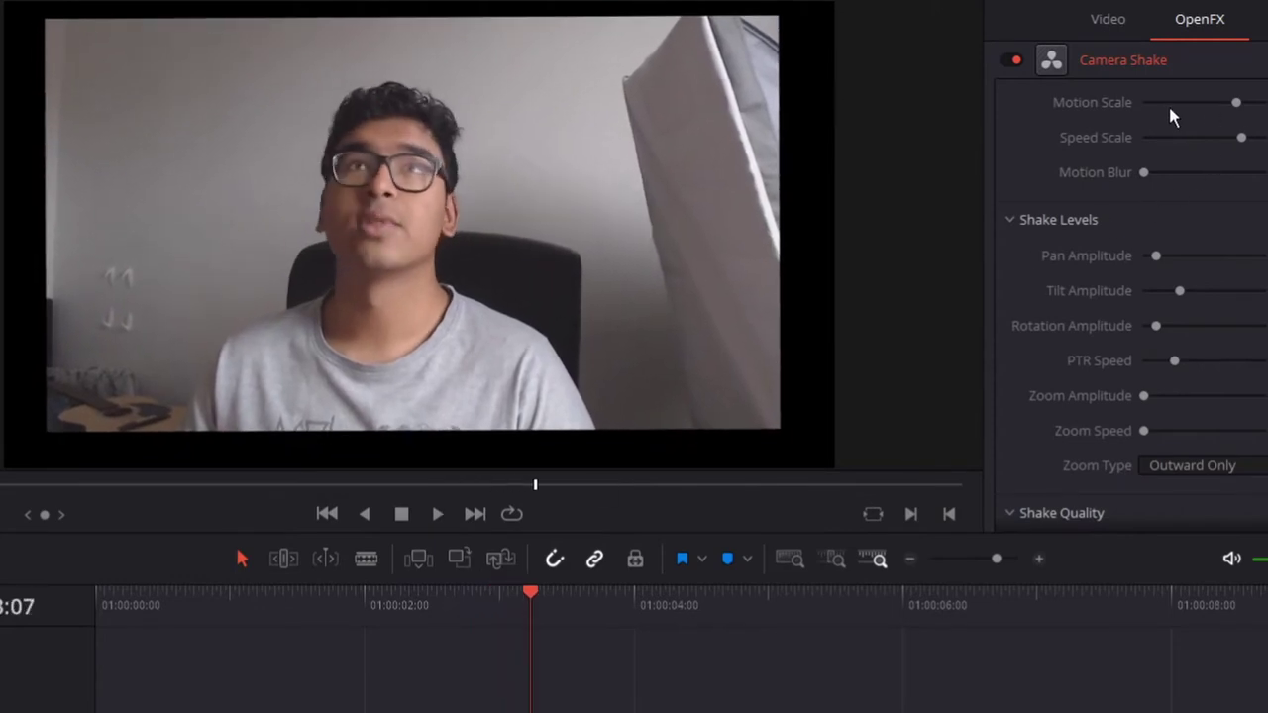
Step: Set Motion Scale to 0.525, Speed Scale 0.508, Pan Amplitude 0.390, Tilt Amplitude 0.517, Rotation Amplitude 0.652 and PTR Speed 1.559, and preview the shake
click(1174, 103)
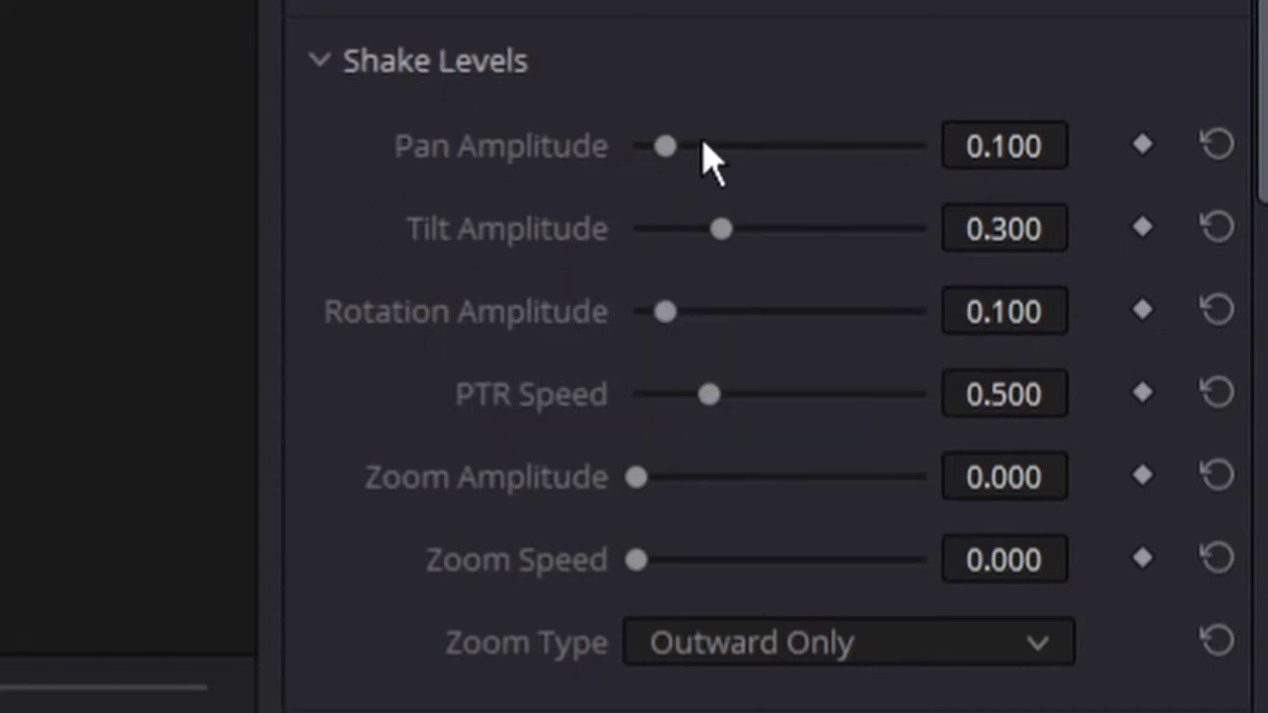
drag(685, 147, 747, 146)
drag(759, 226, 784, 229)
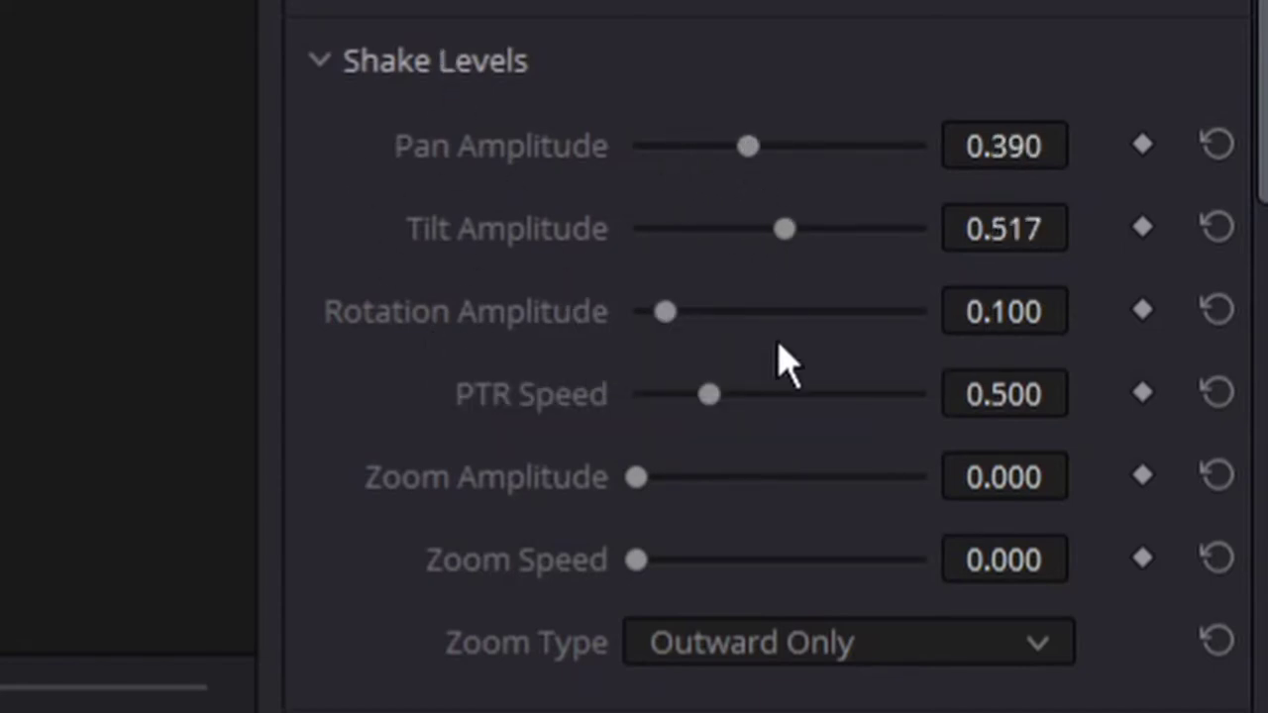
click(827, 317)
drag(745, 394, 887, 396)
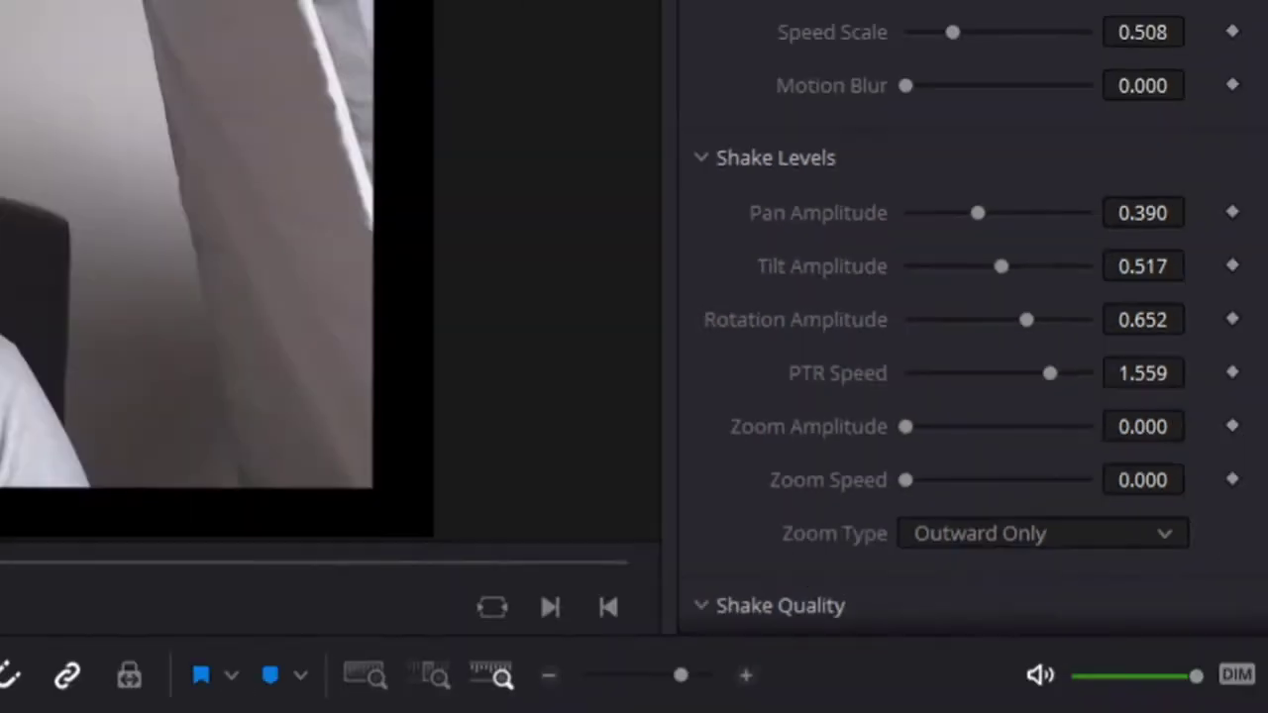
key(space)
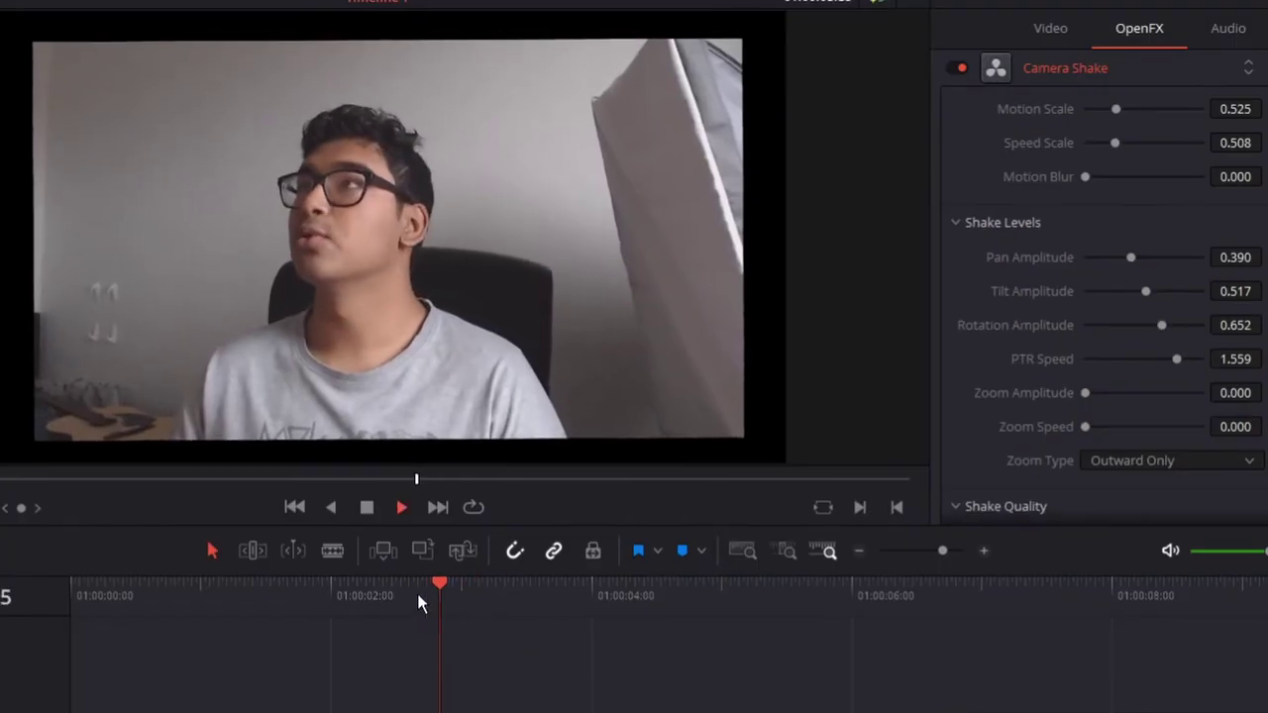
Step: Try a gentler shake with PTR Speed 0.237, Rotation Amplitude 0.153 and Tilt and Pan Amplitude 0.212, and play it back
click(1099, 358)
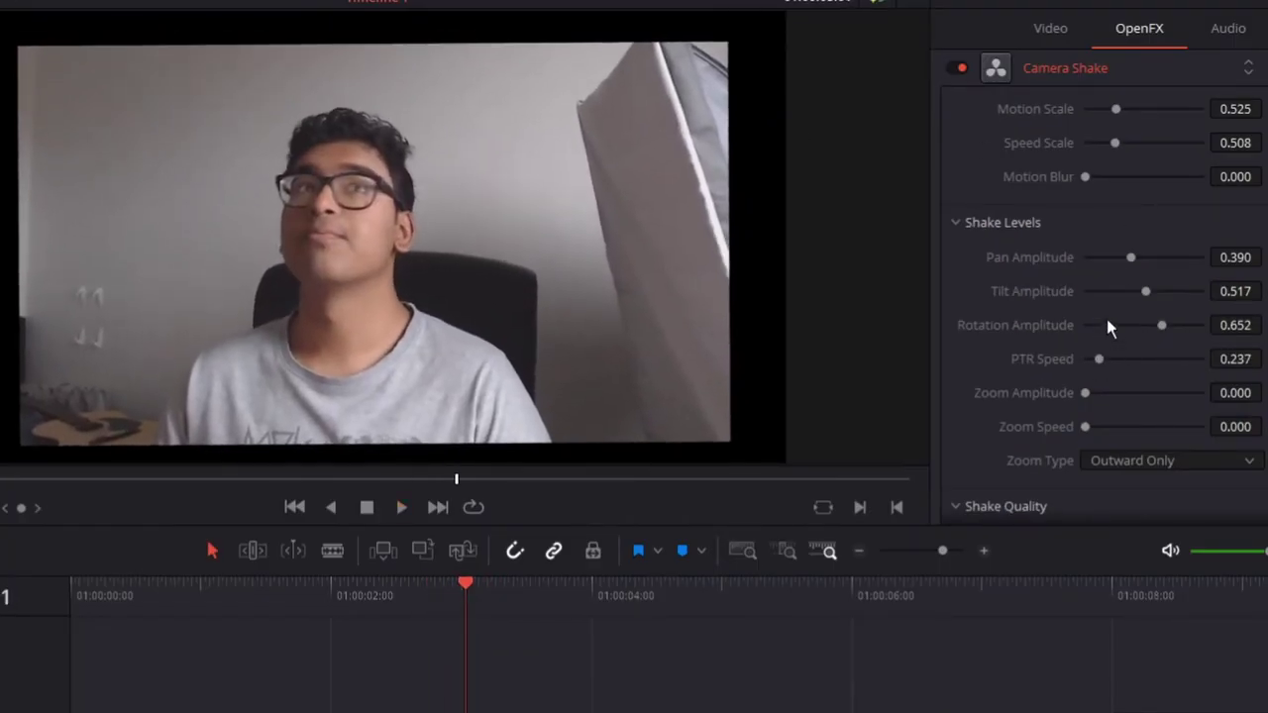
click(1103, 324)
click(1109, 290)
click(1109, 257)
click(415, 588)
key(space)
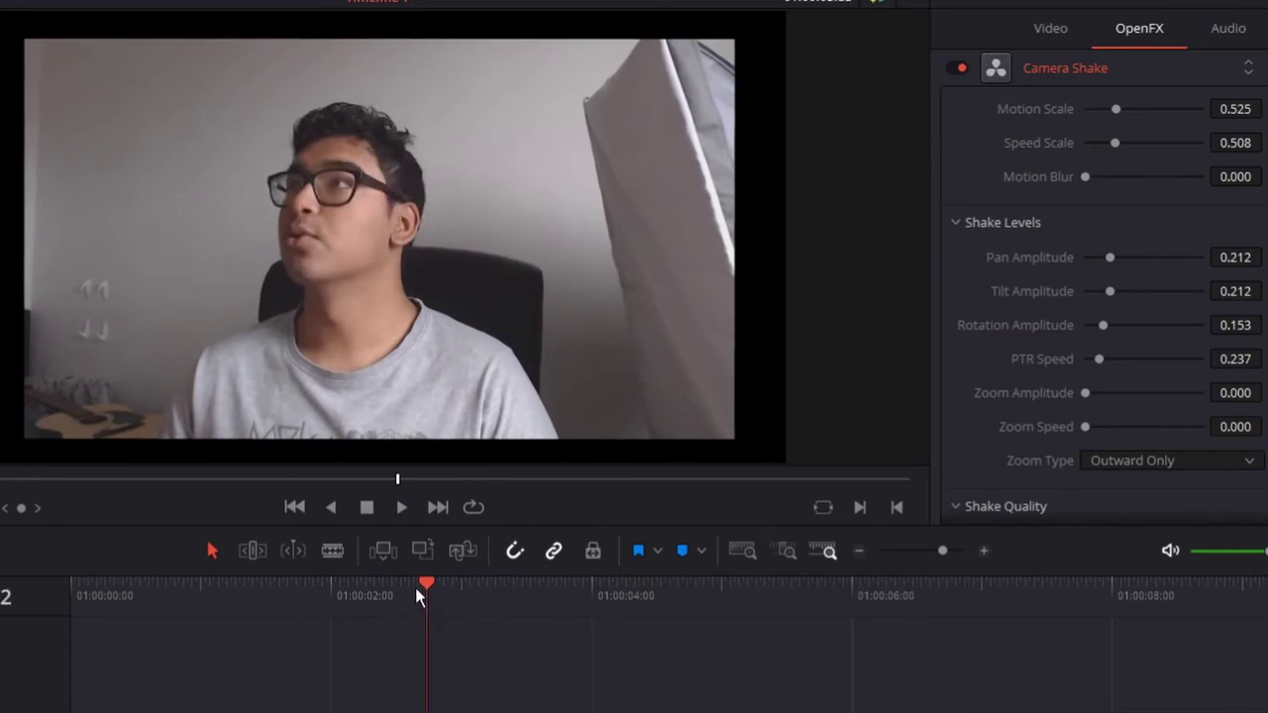
key(space)
click(459, 599)
key(space)
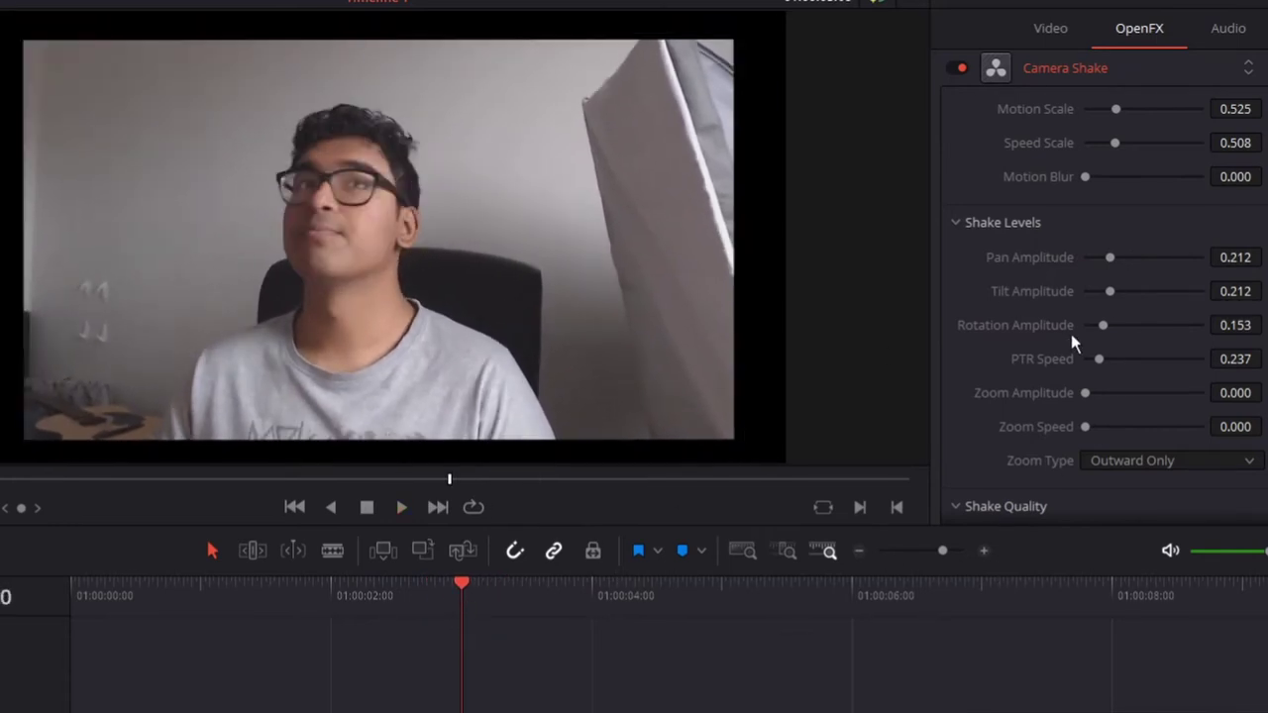
Step: Set PTR Speed to 0.627, Rotation Amplitude 0.305, Tilt Amplitude 0.347 and Pan Amplitude 0.331, and play back the shake
click(1120, 358)
click(1125, 291)
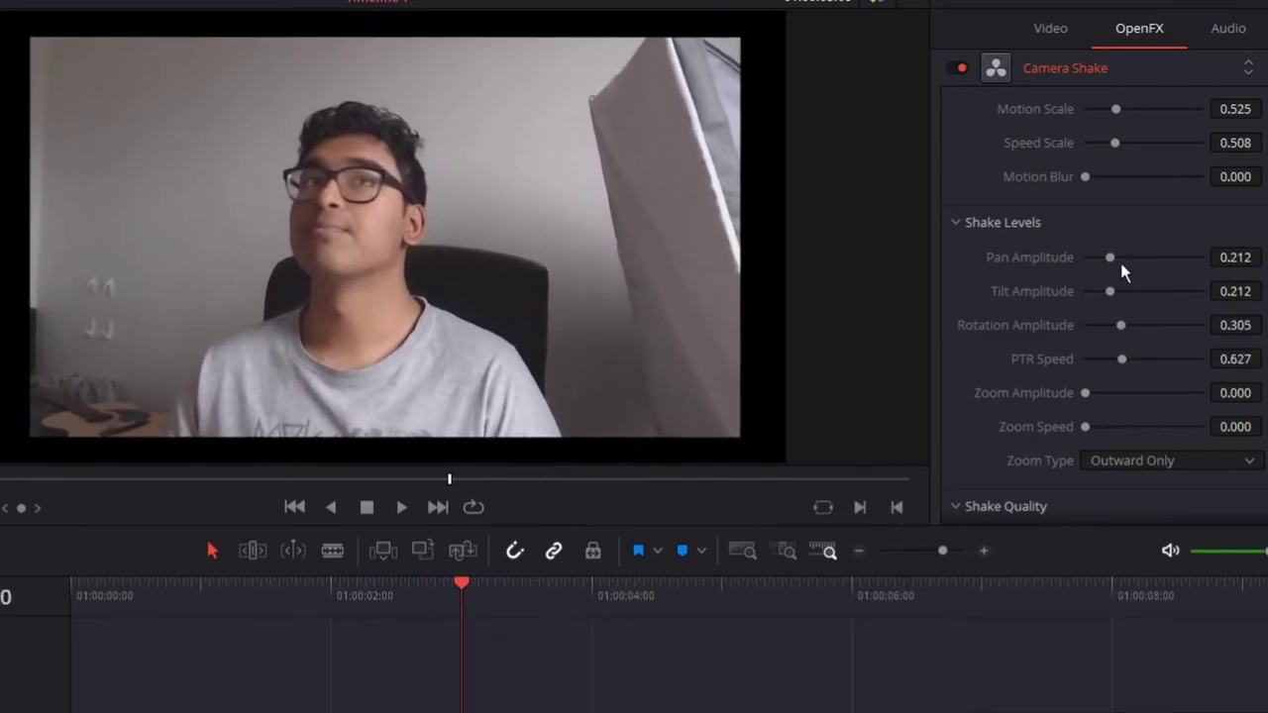
click(1123, 257)
click(426, 601)
key(space)
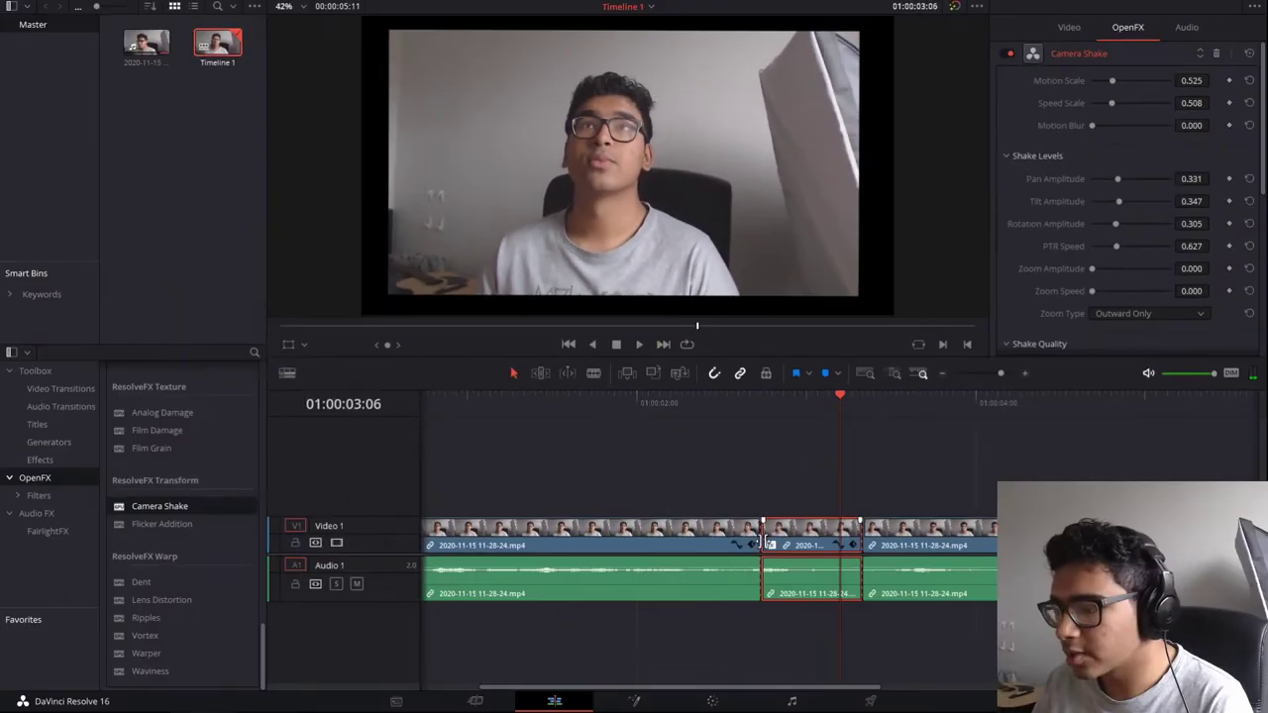
Step: Spread the Transform keyframes of the zoom-out and zoom-in further apart on the first and last clips, and play back the section
click(752, 544)
click(738, 547)
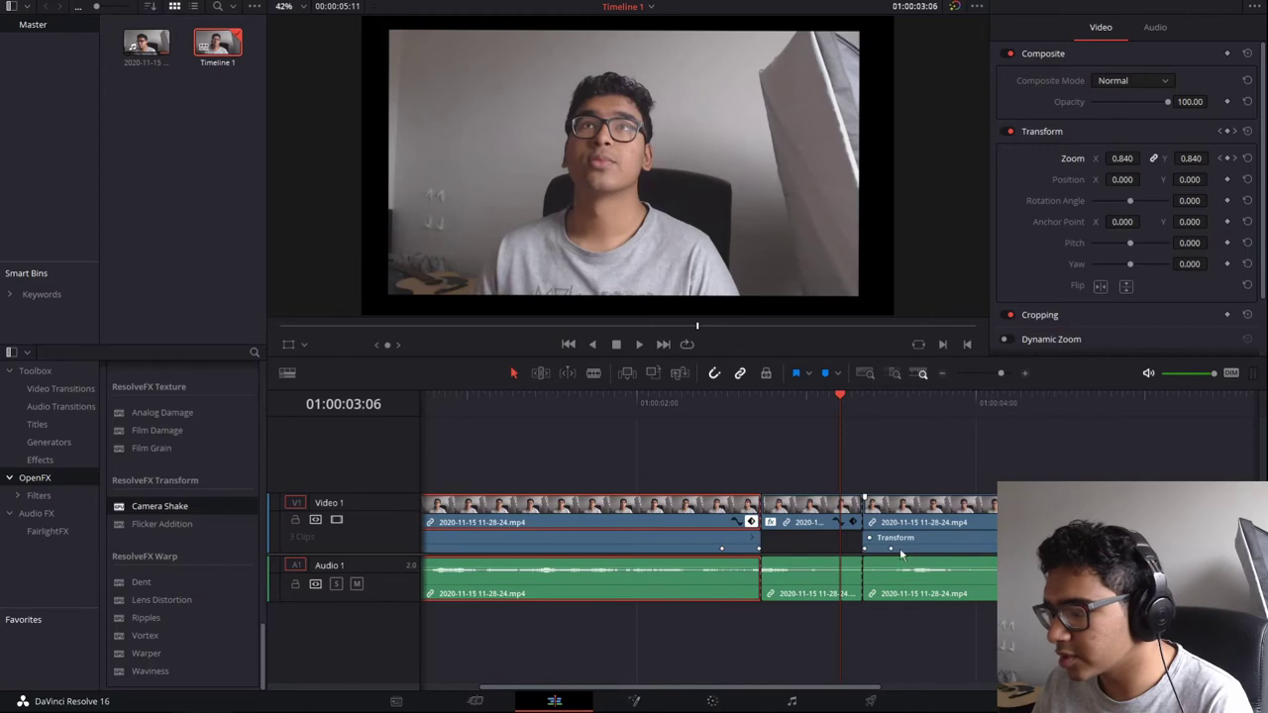
click(665, 410)
key(space)
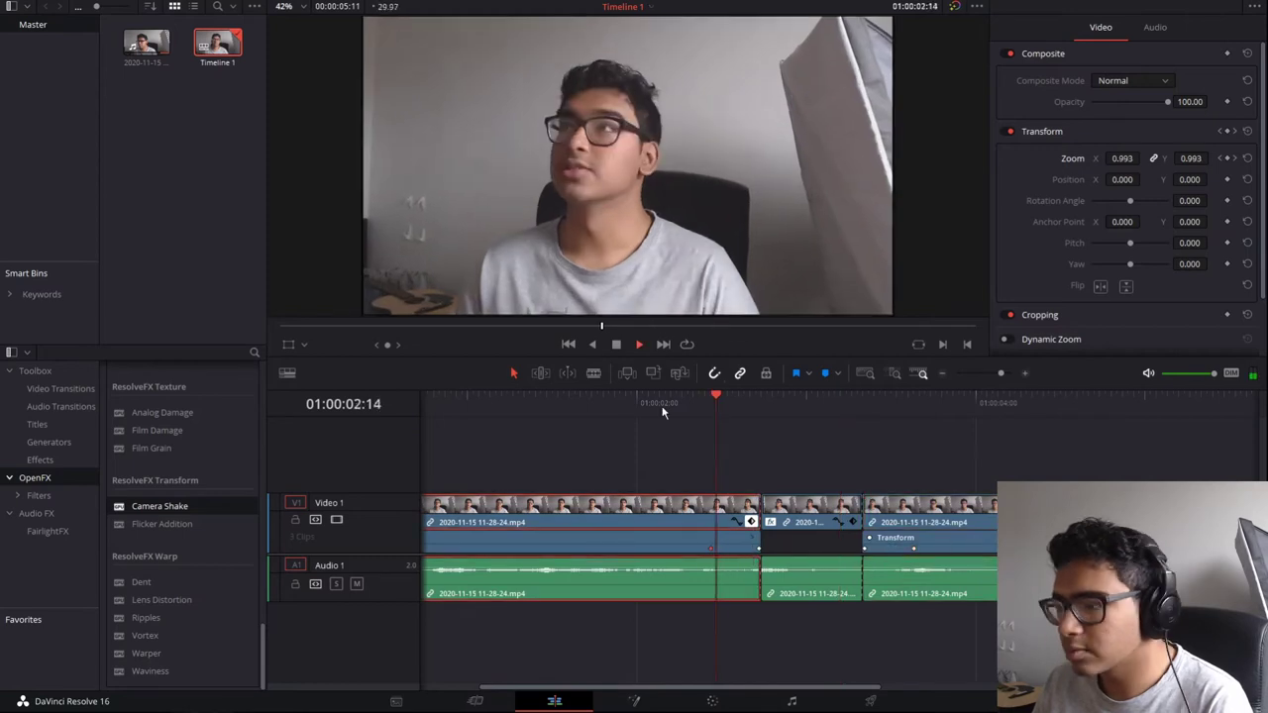
key(space)
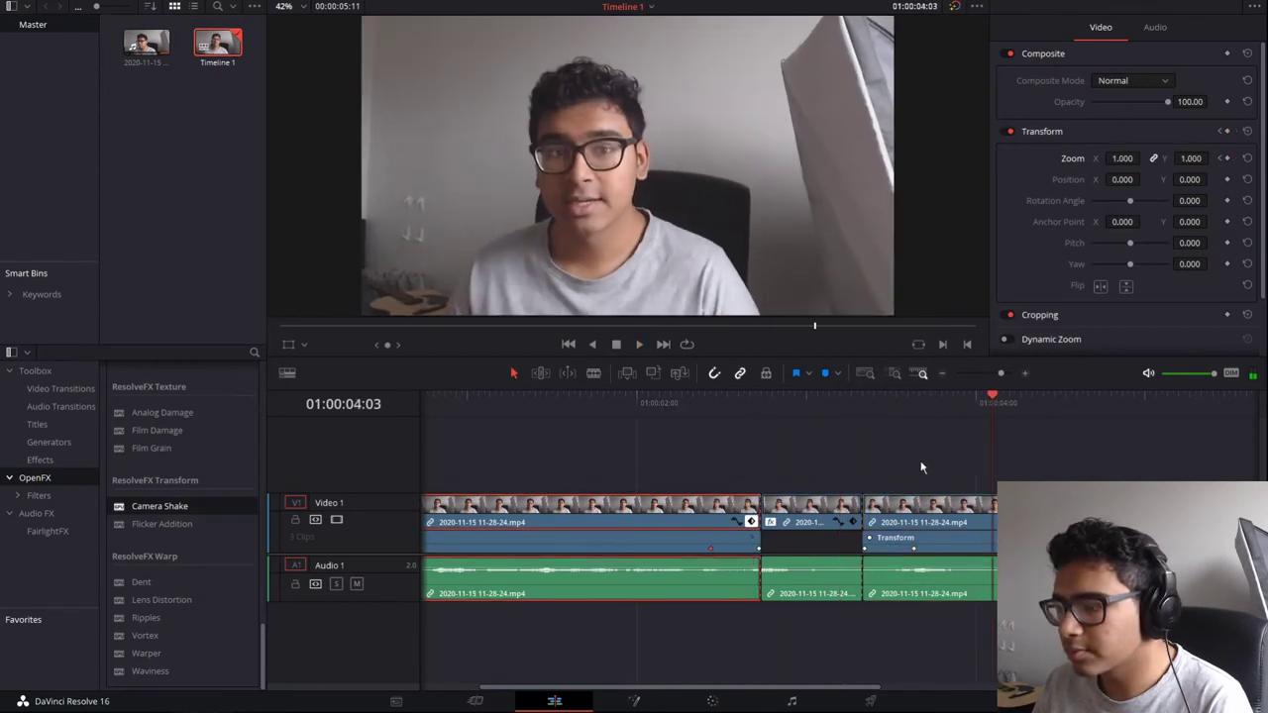
click(765, 412)
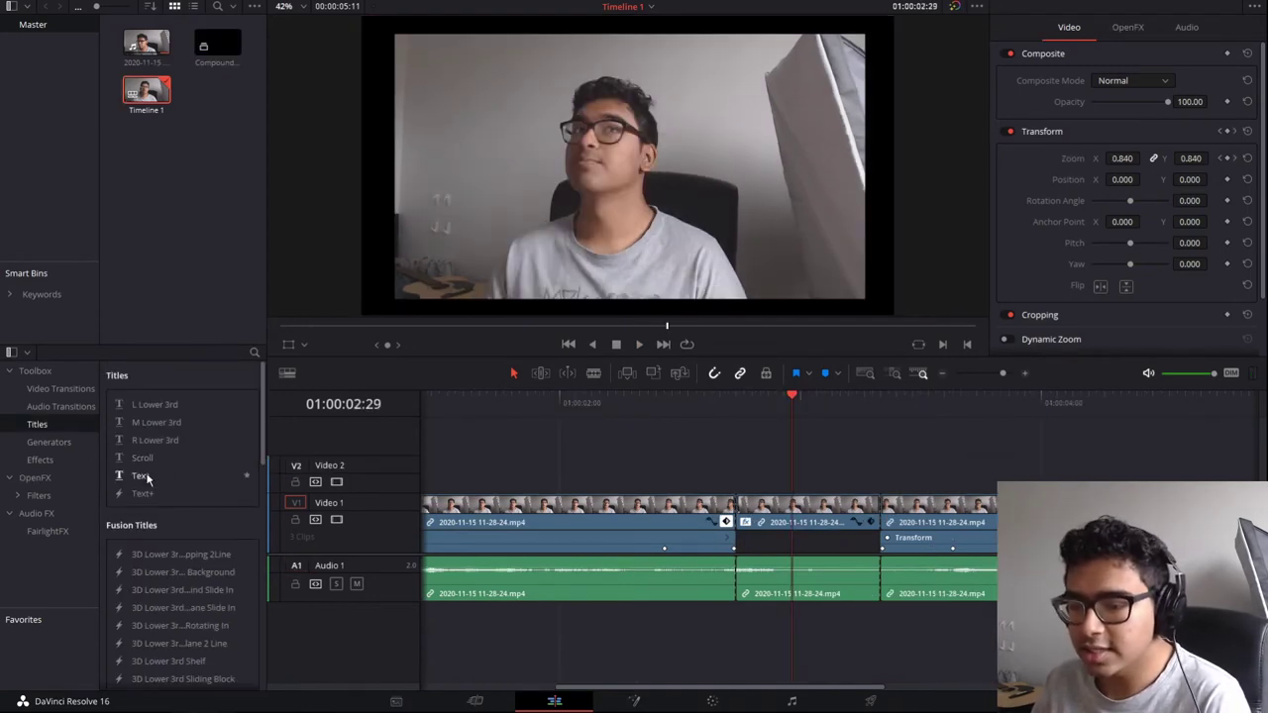
Step: Add a Text title on Video 2 starting with the zoom-out, and cut off its excess shortly after the zoom-in begins
drag(142, 476, 665, 479)
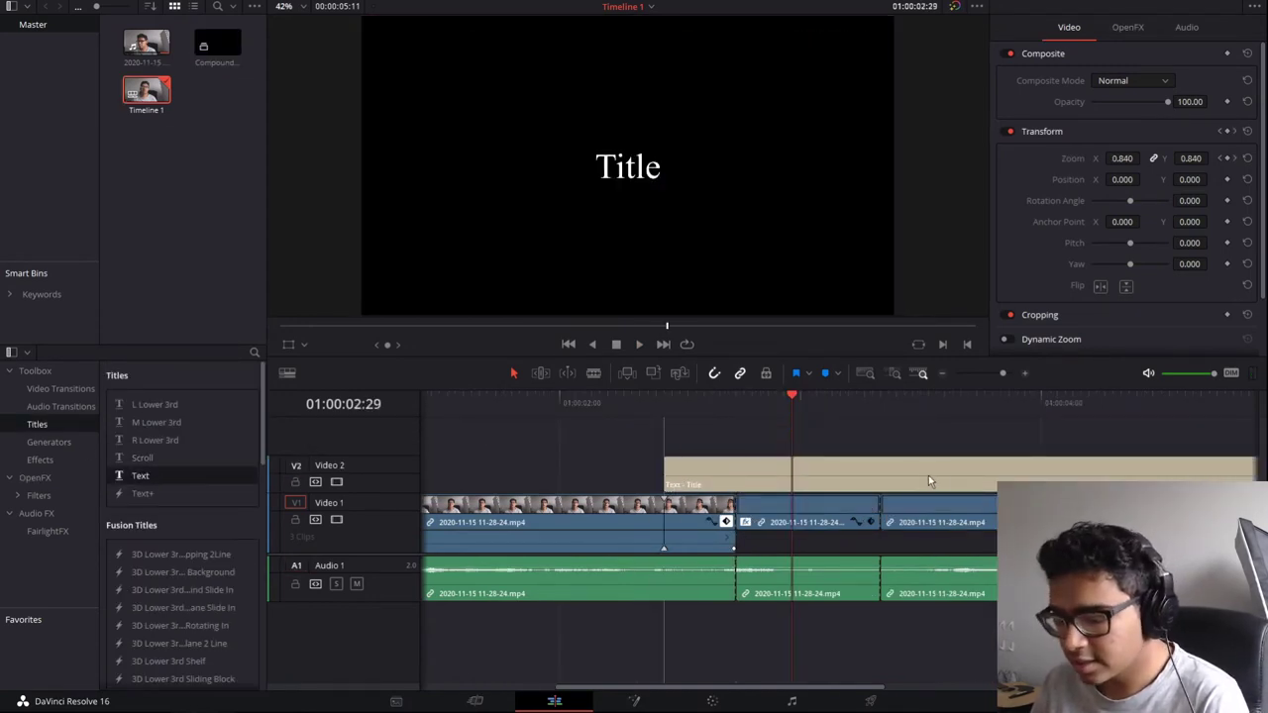
key(b)
click(954, 477)
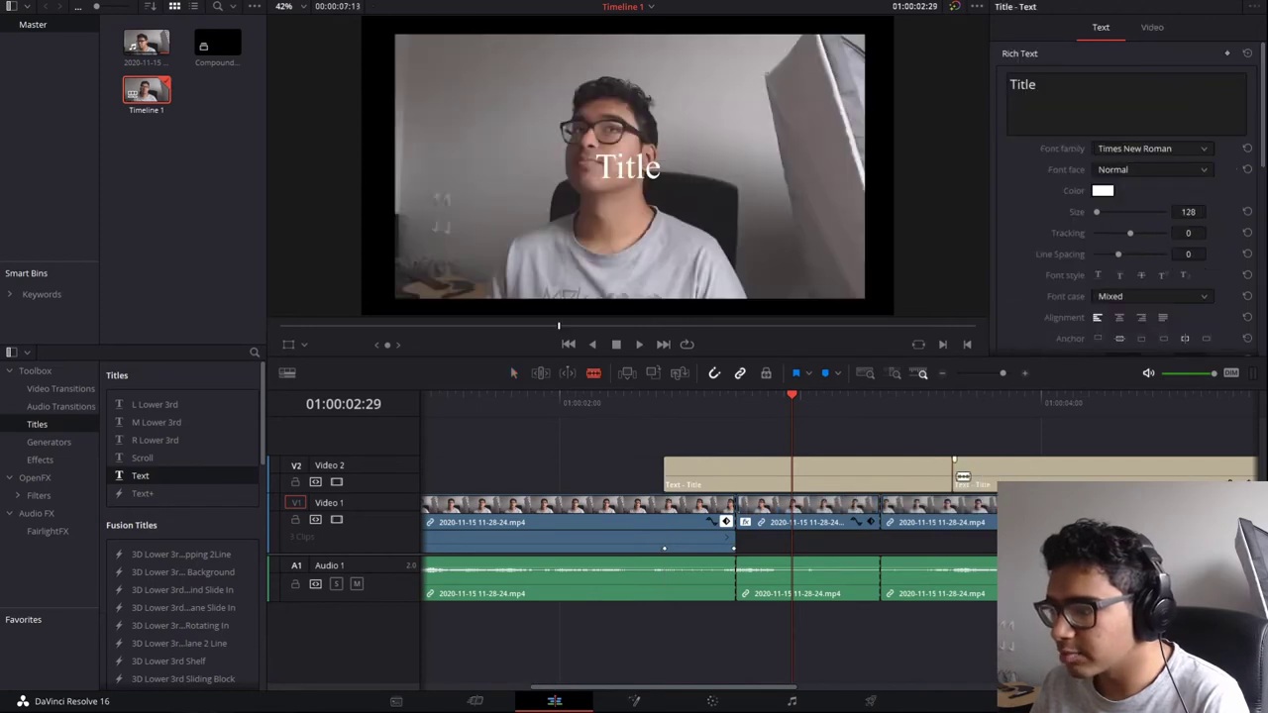
key(a)
click(1018, 474)
key(Delete)
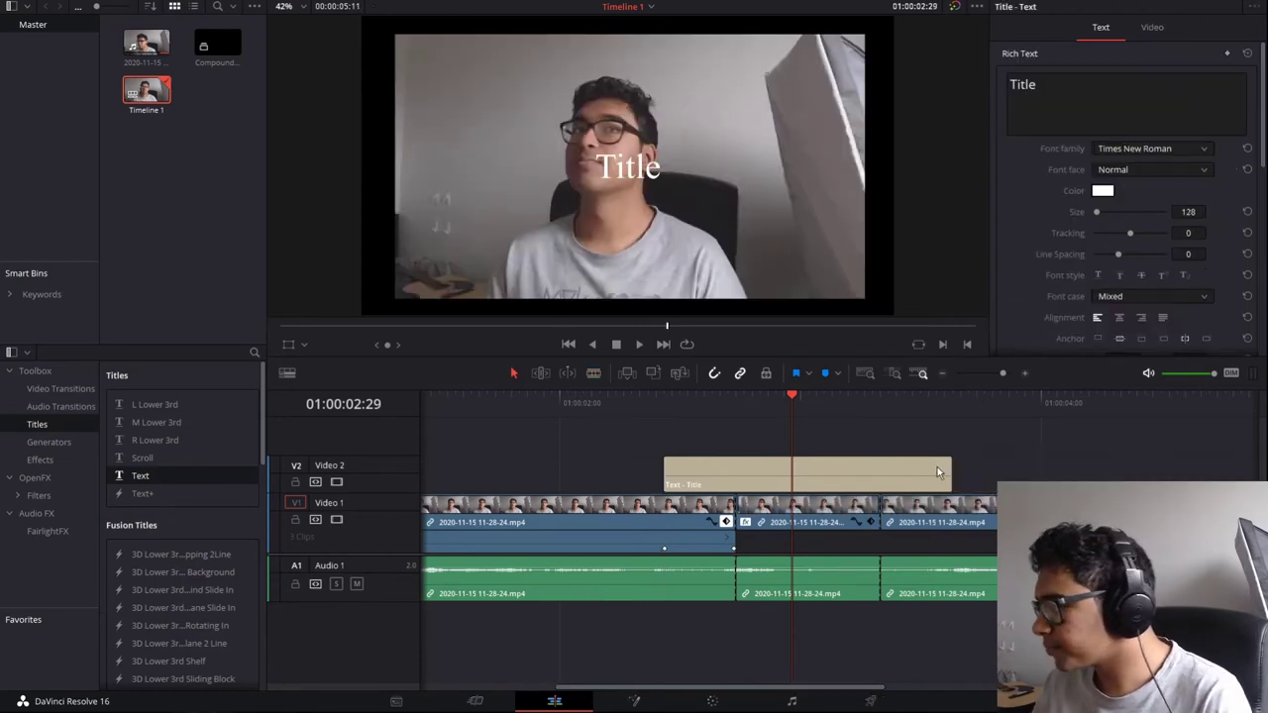
Step: Change the title text to FLOAT in a bold font, with Zoom 1.720 and Position Y -402
click(937, 473)
click(1030, 97)
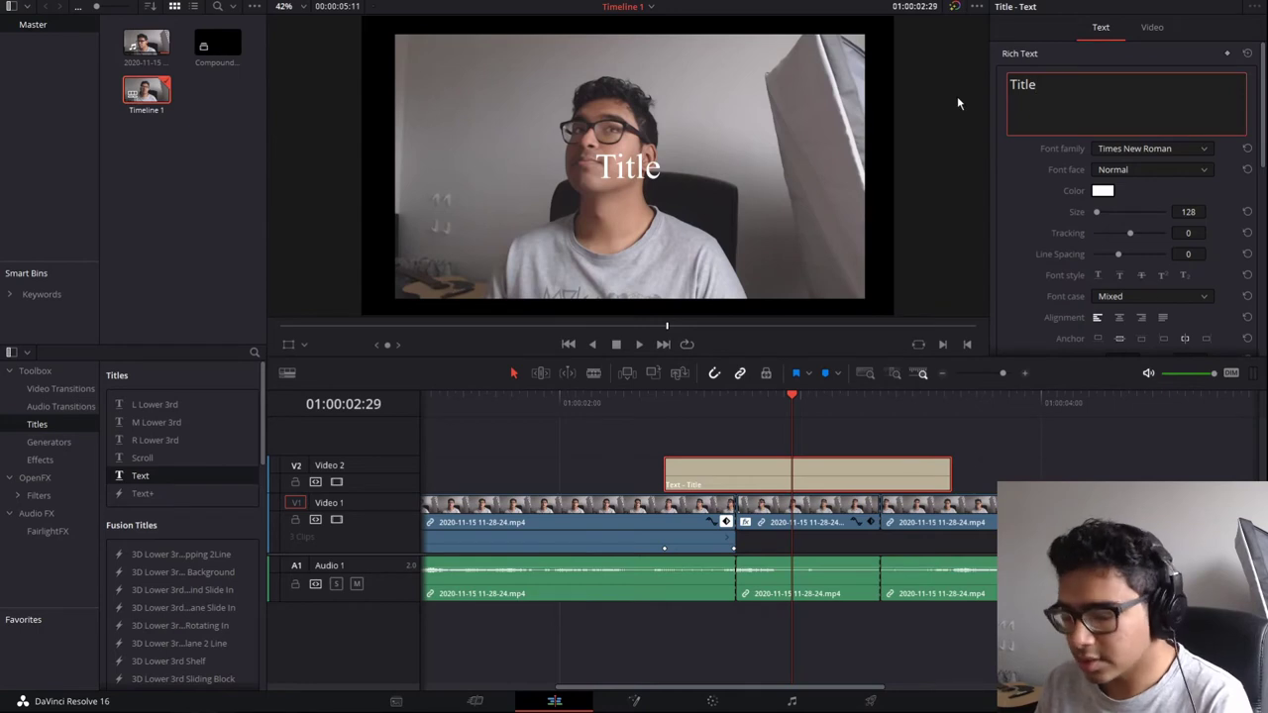
key(ctrl+a)
text(FLOAT)
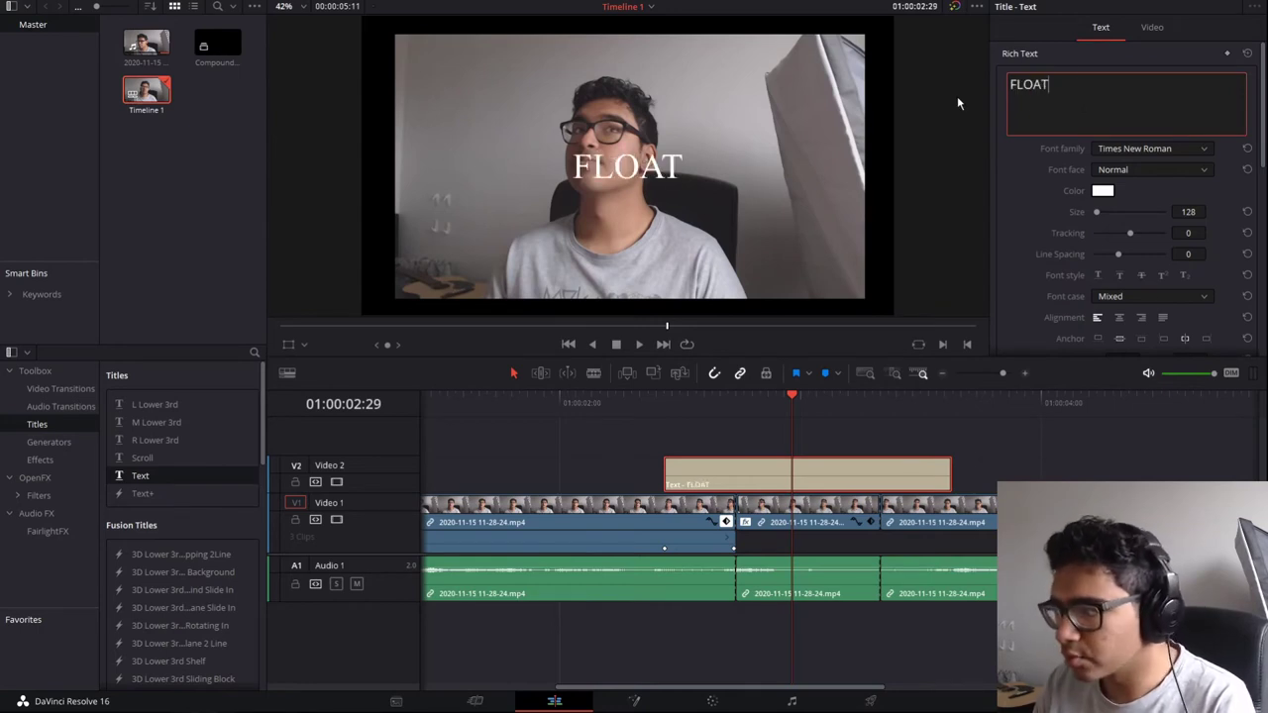
click(1133, 151)
click(1137, 433)
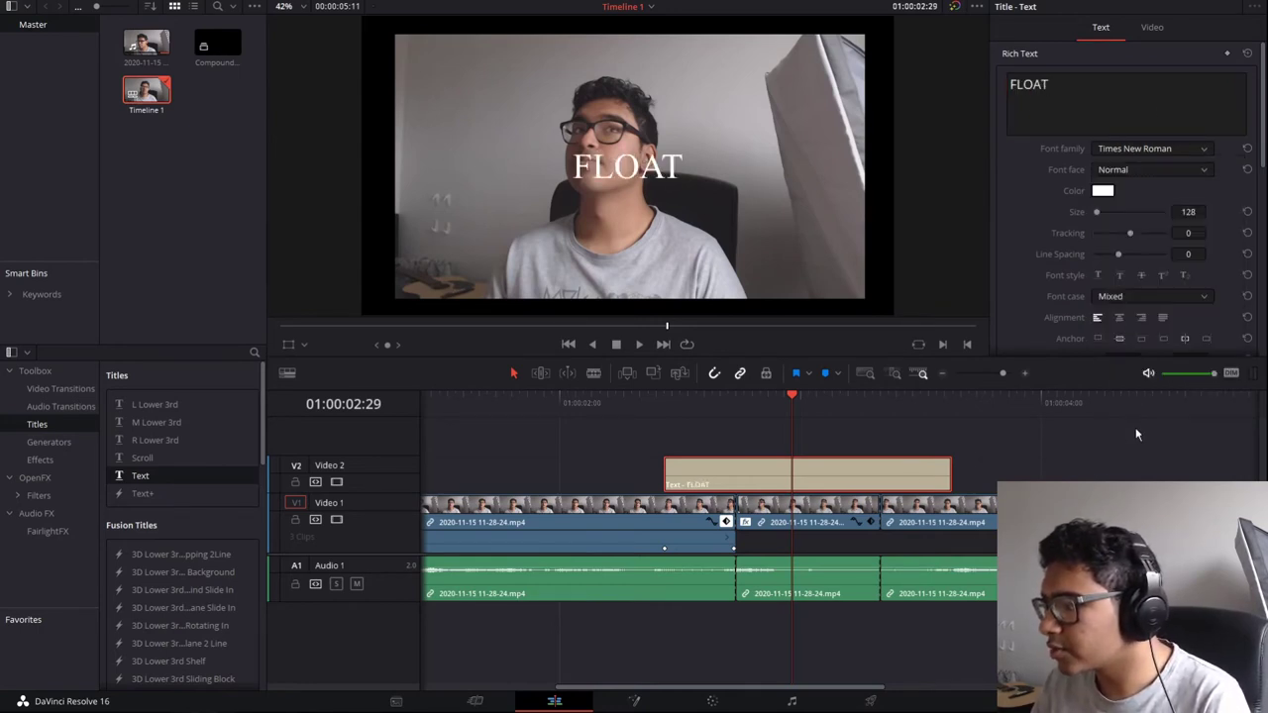
scroll(1099, 311, down, 8)
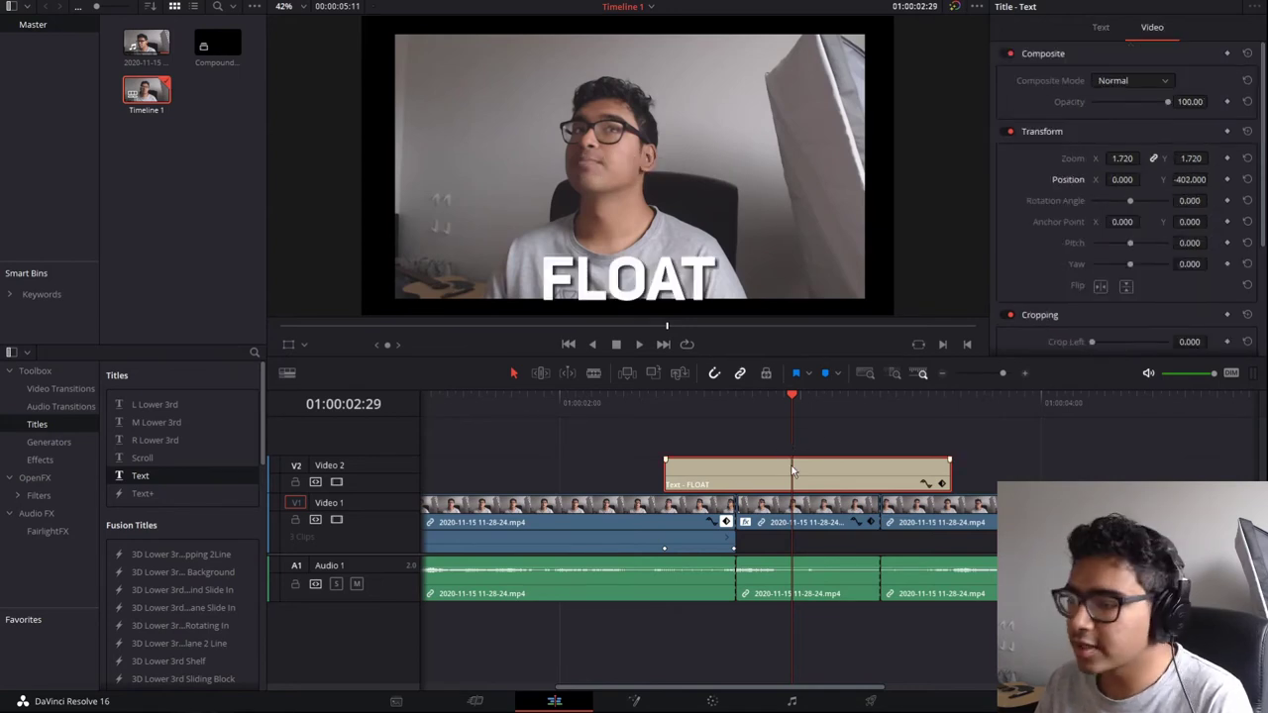
Step: Convert the FLOAT title into a compound clip, keeping the suggested name Compound Clip 2
right_click(791, 474)
click(832, 479)
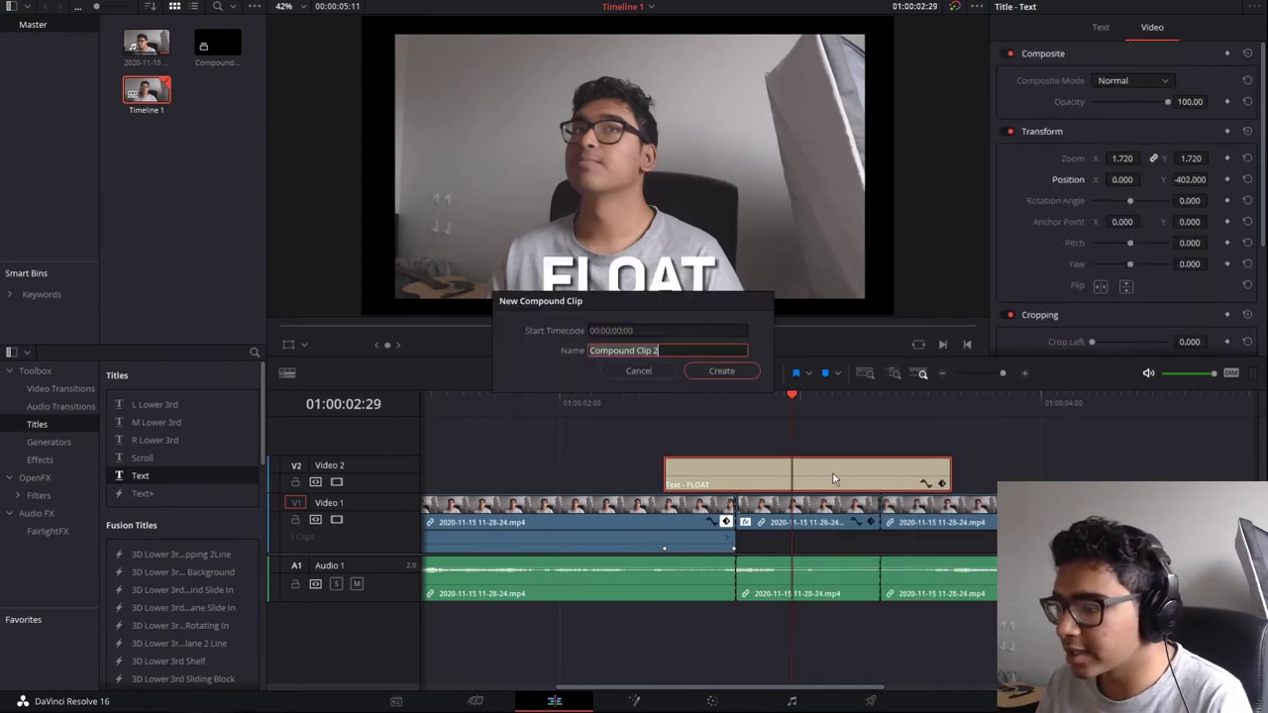
click(706, 375)
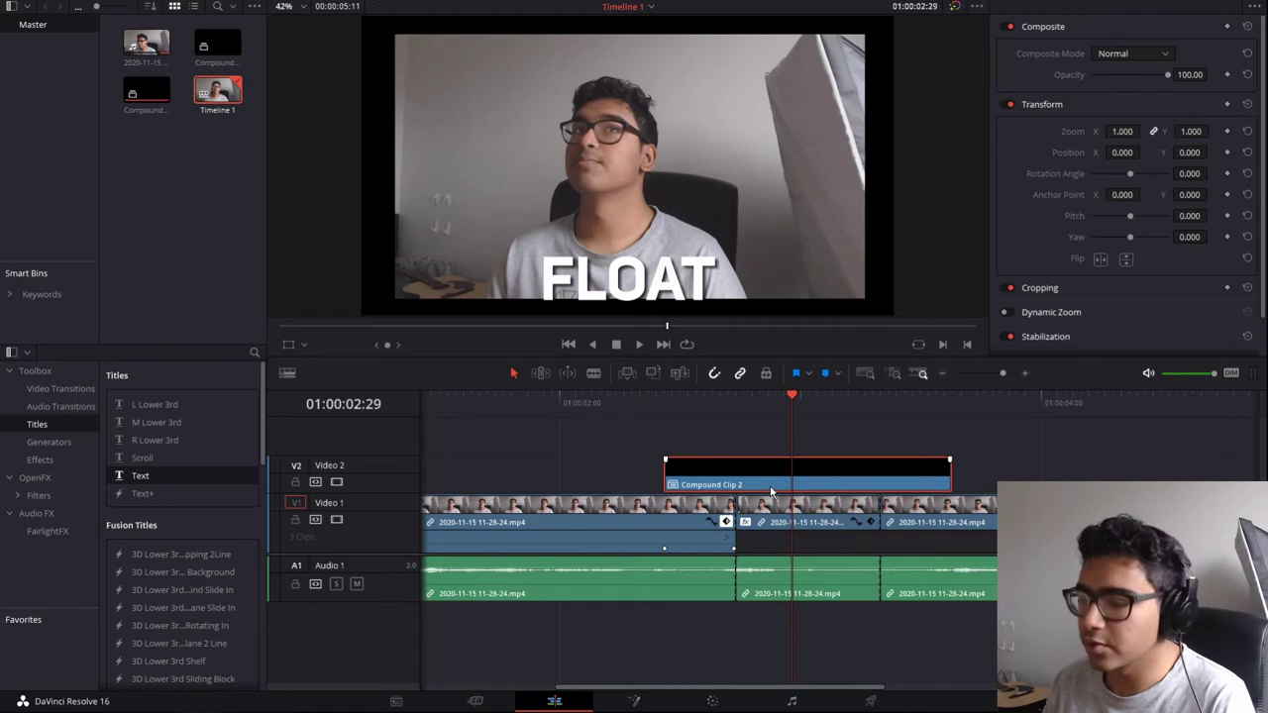
Step: Try combining the title and all the video clips into a single compound clip, and undo it
drag(624, 425, 1015, 647)
right_click(919, 523)
click(987, 94)
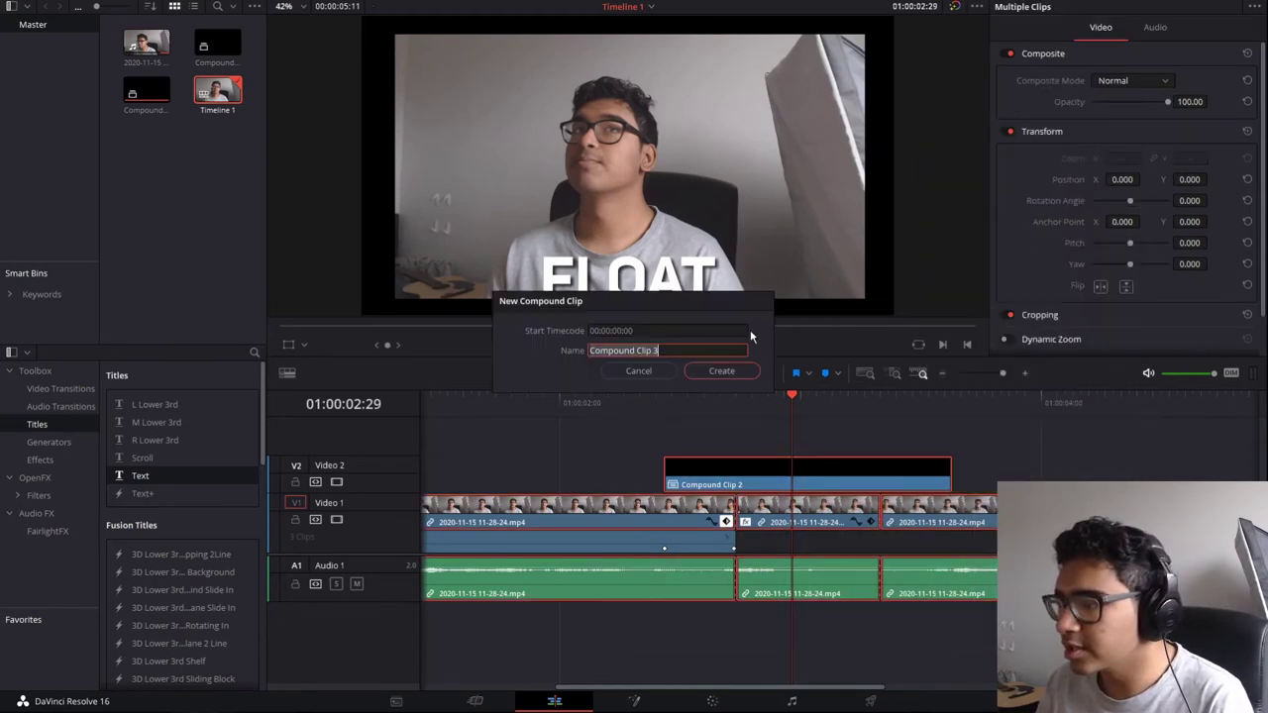
click(722, 376)
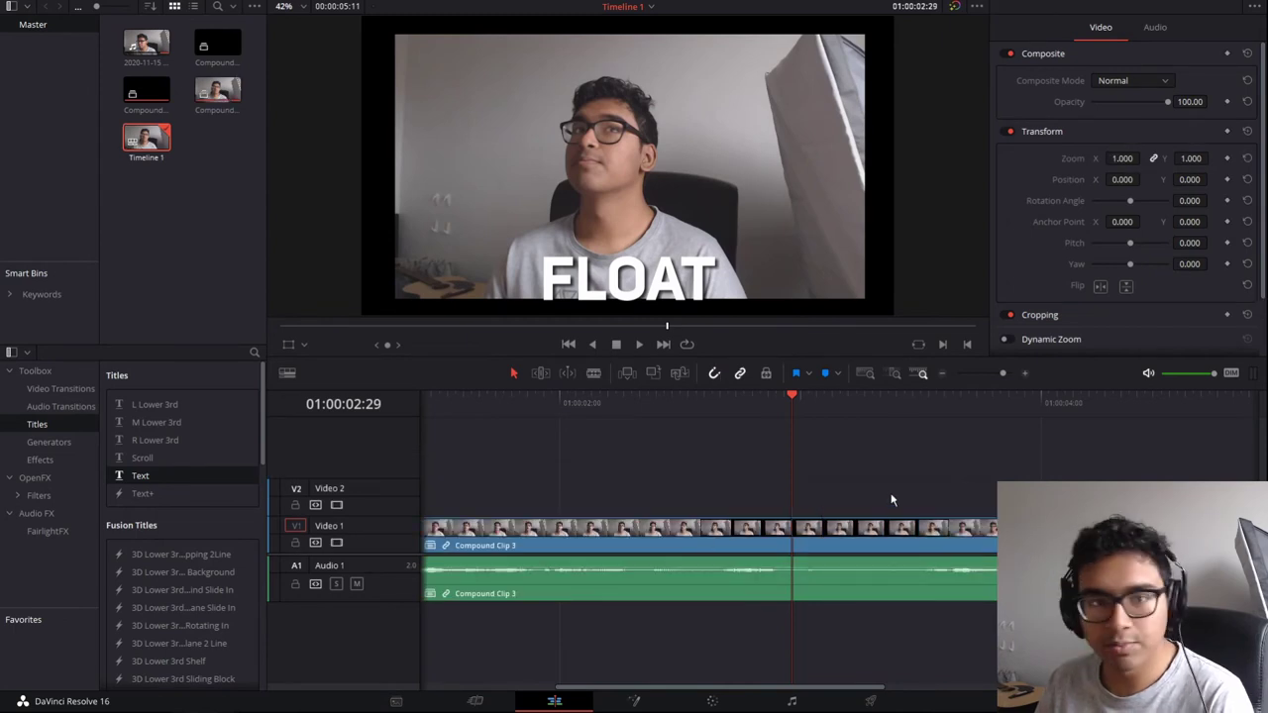
key(ctrl+z)
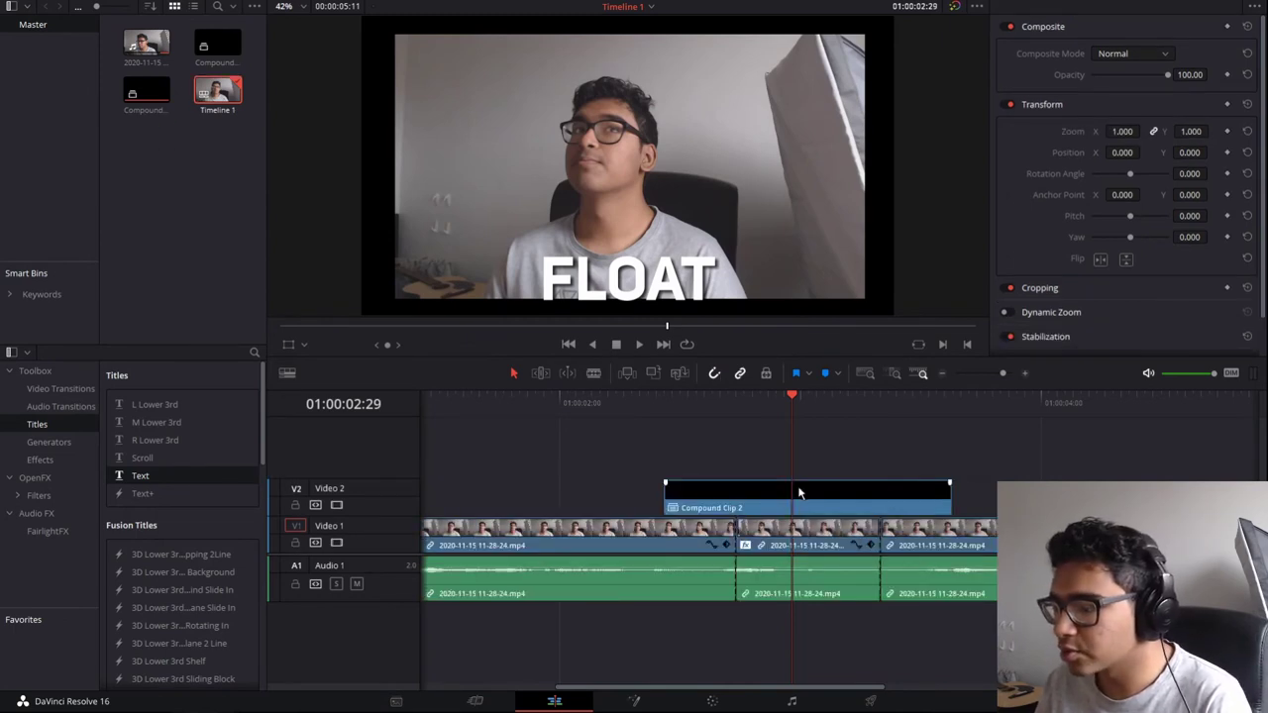
Step: Apply the Camera Shake effect to the FLOAT compound clip
click(40, 460)
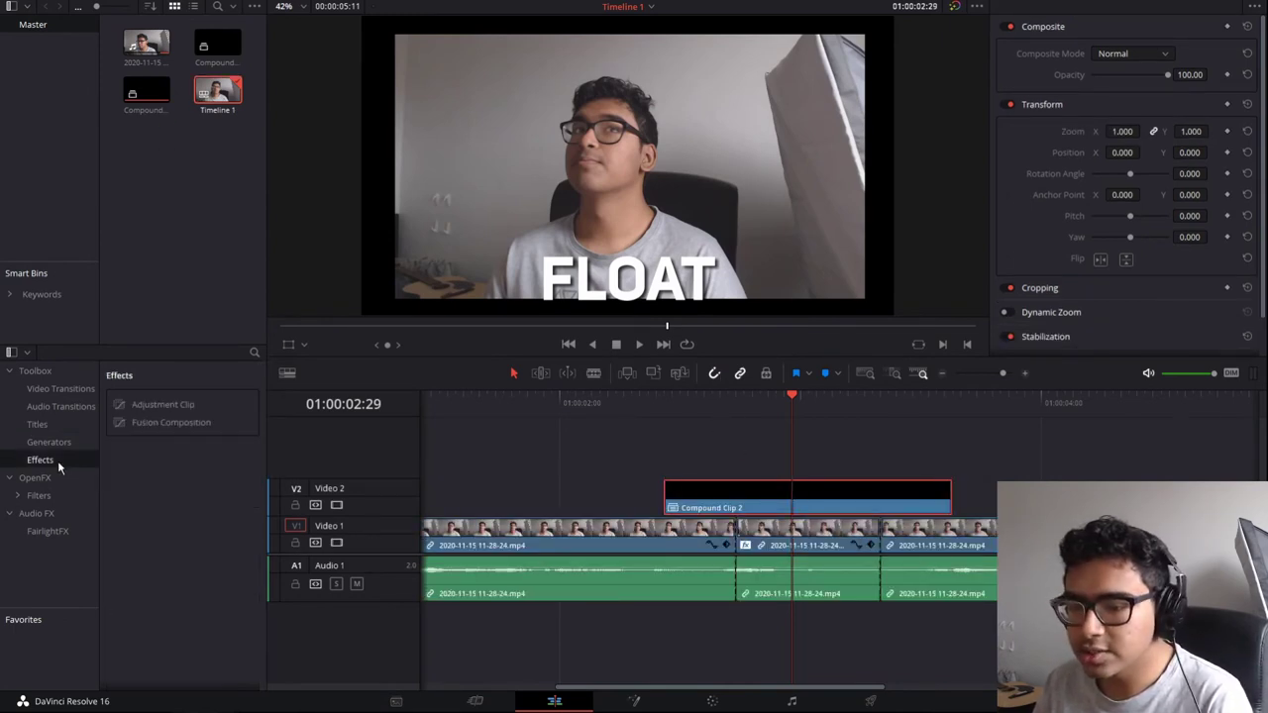
click(35, 477)
scroll(163, 484, down, 10)
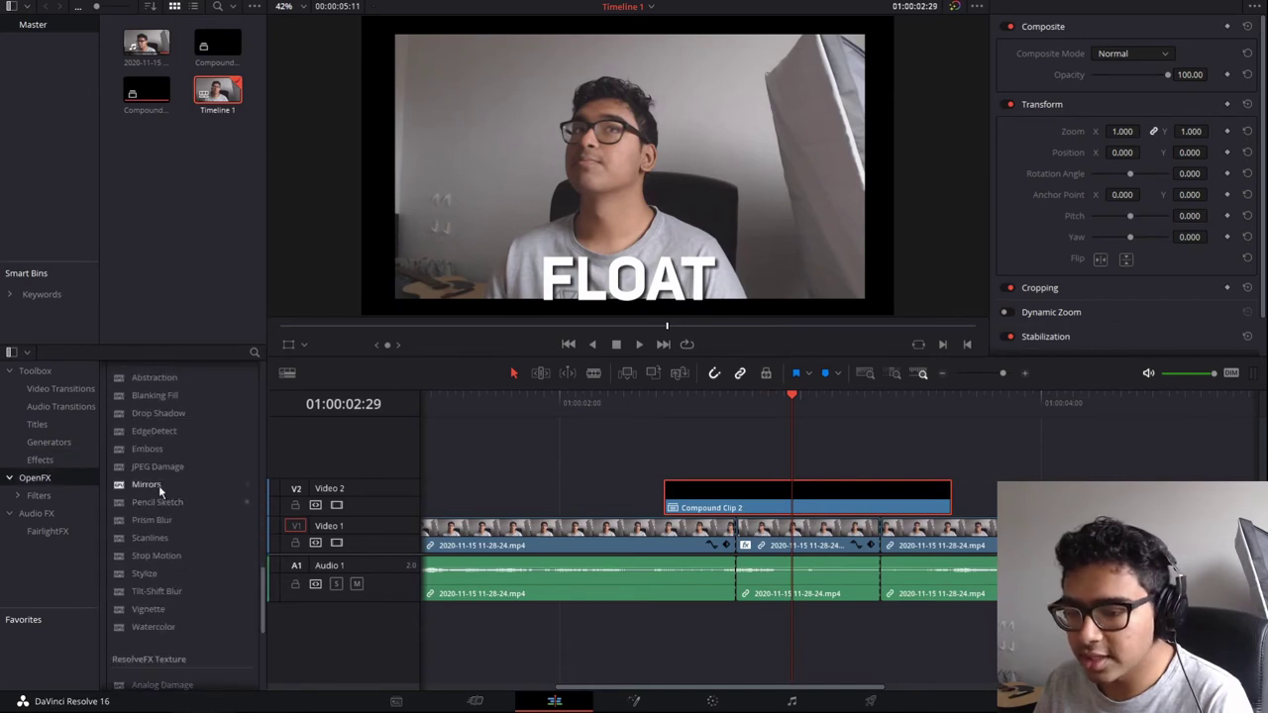
scroll(158, 490, down, 5)
drag(160, 505, 848, 501)
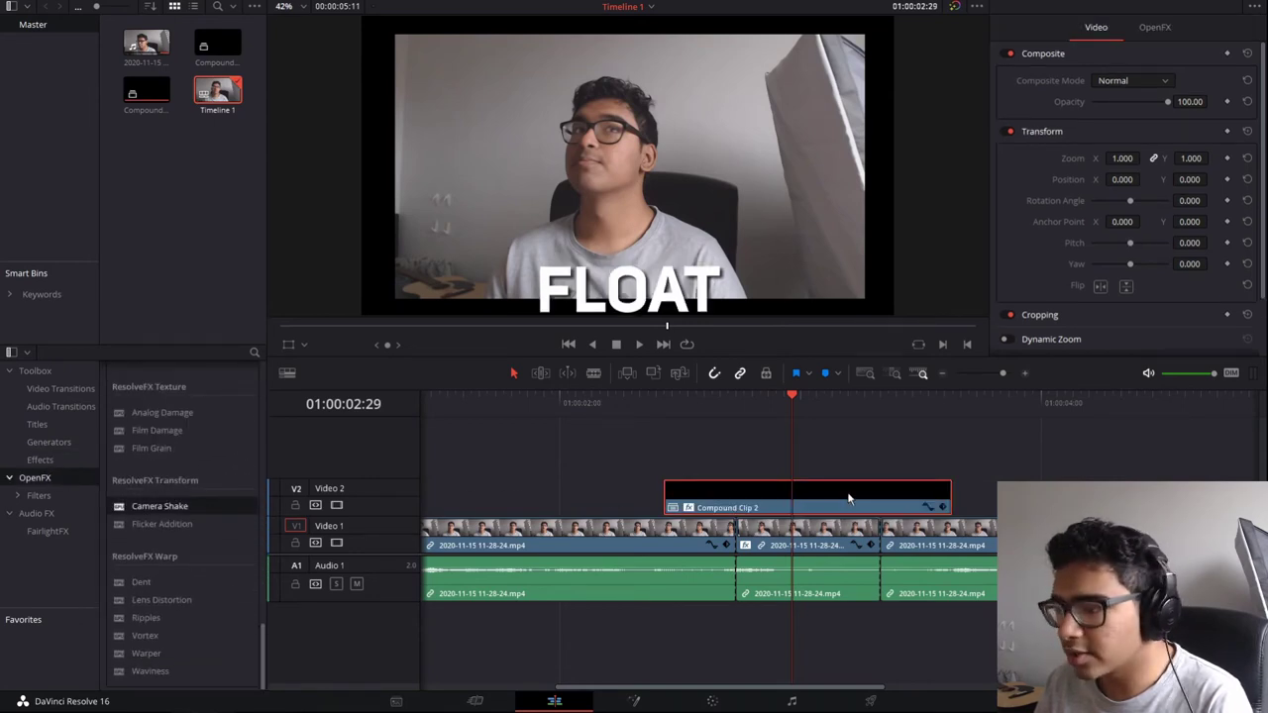
Step: Set the title's shake to Pan Amplitude 0.262, PTR Speed 0.610, Speed Scale 0.678 and Motion Scale 0.661, and play it back
click(1152, 28)
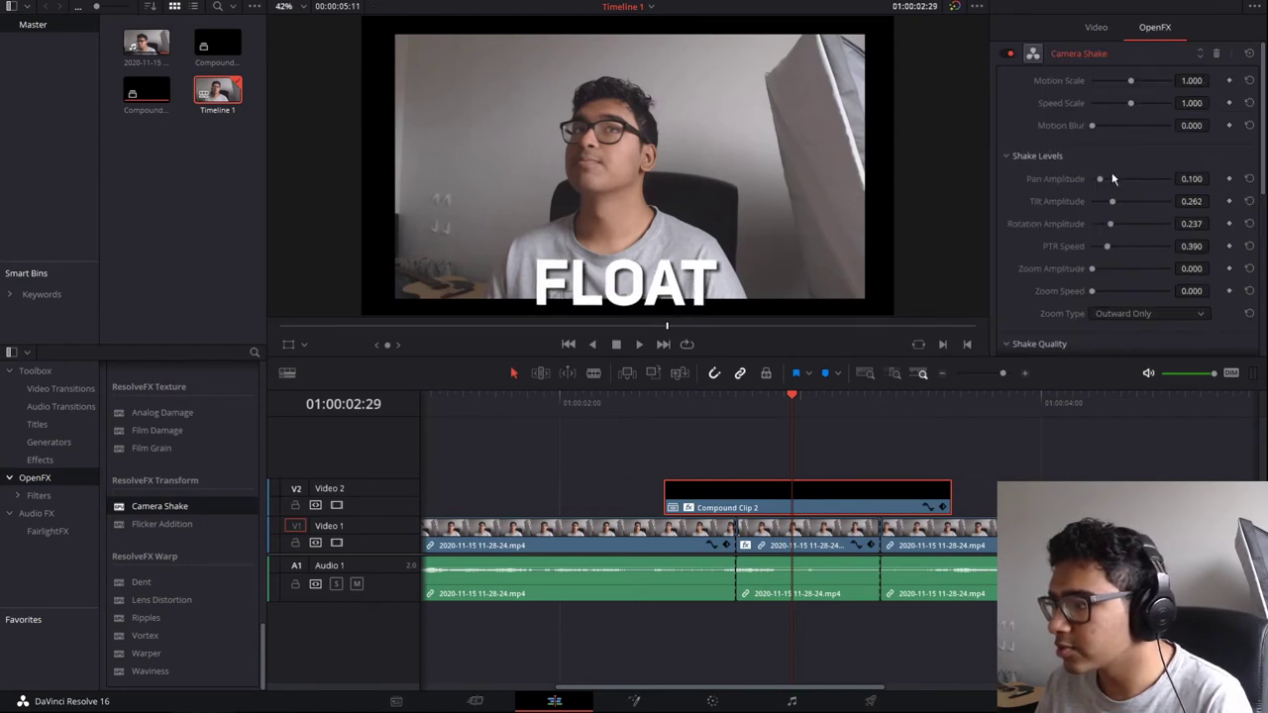
click(1111, 178)
click(1115, 245)
drag(1130, 103, 1118, 103)
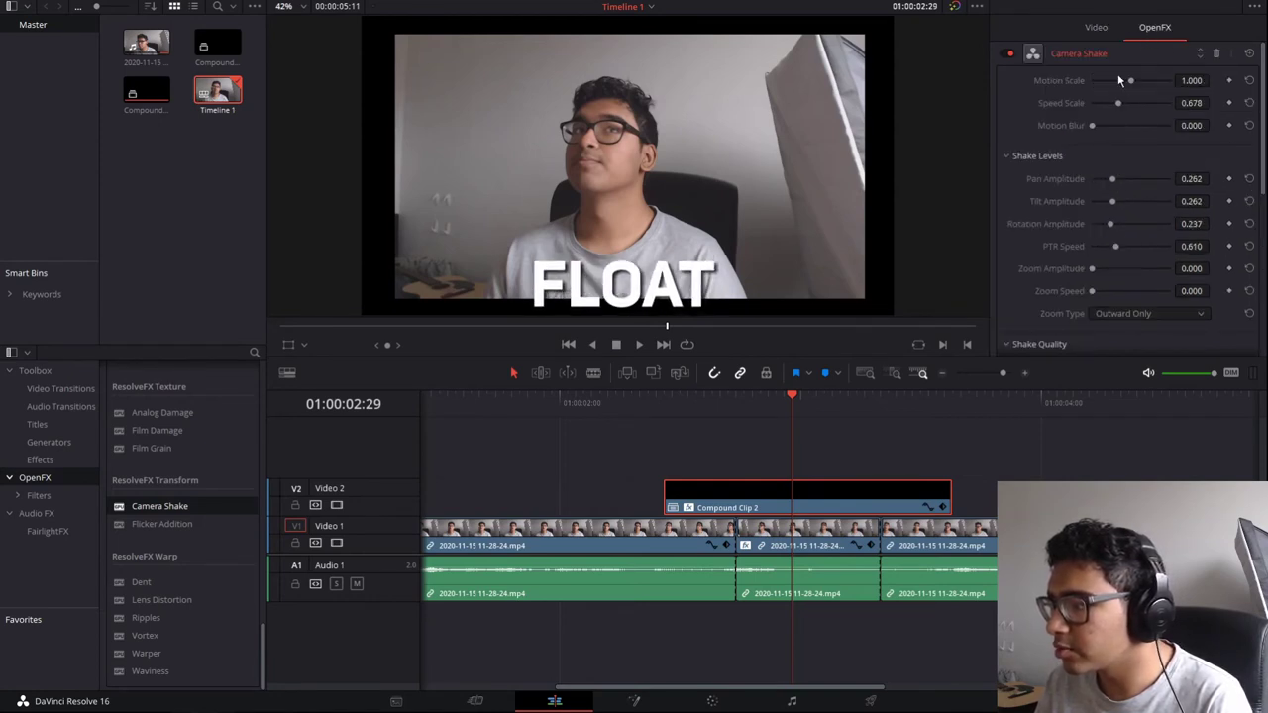
click(1120, 80)
click(656, 392)
key(space)
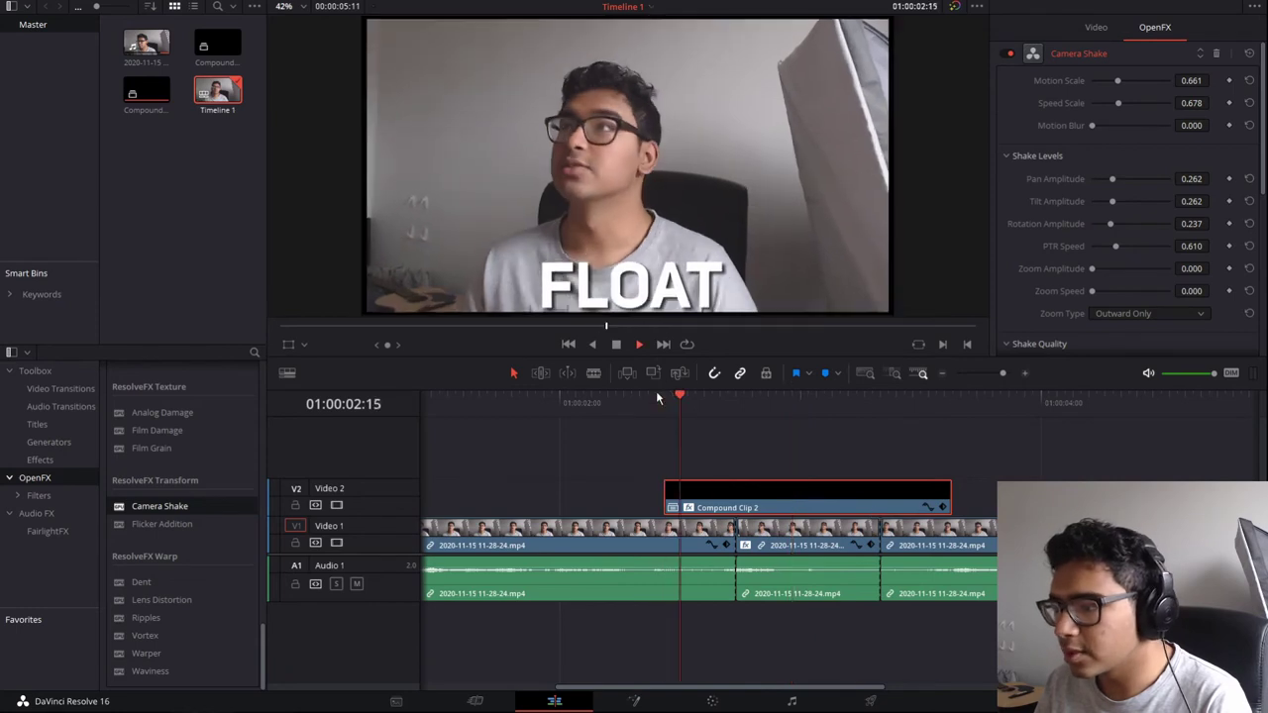
key(space)
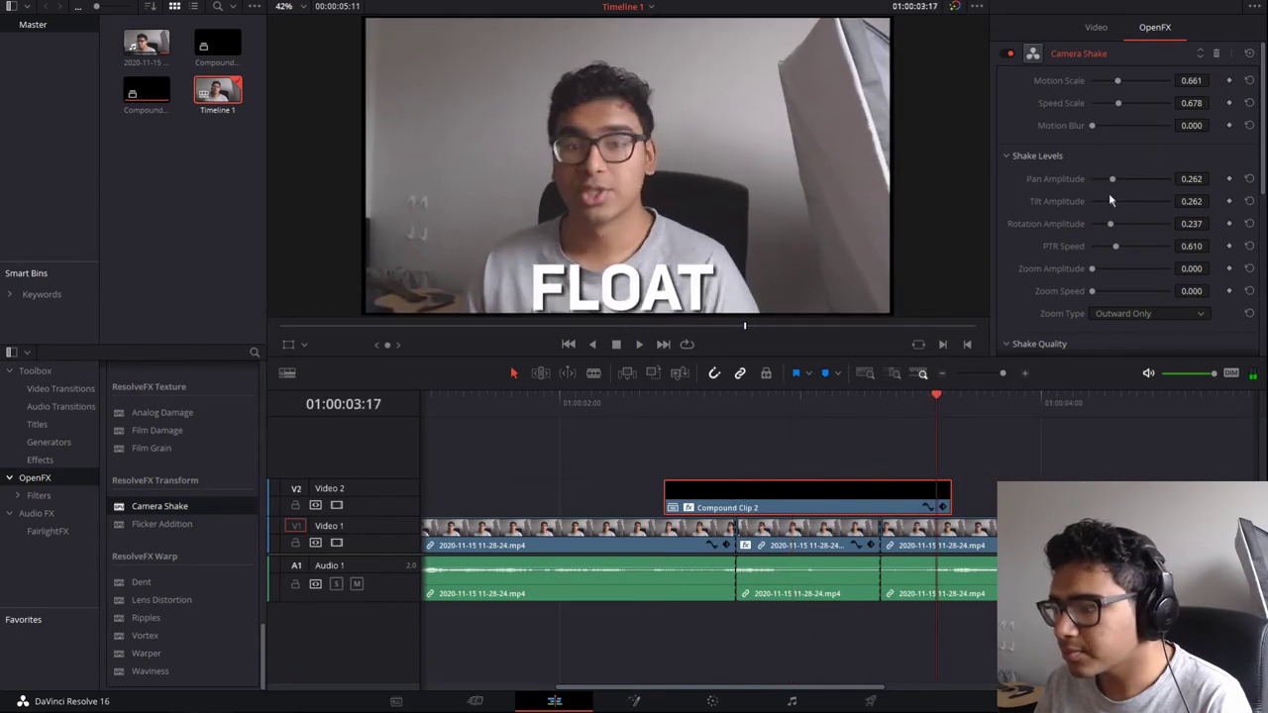
Step: Soften the title's shake with PTR Speed 0.356, Speed Scale 0.542 and Motion Scale 0.559, and play it back
click(1107, 36)
click(1153, 28)
drag(1114, 244, 1105, 245)
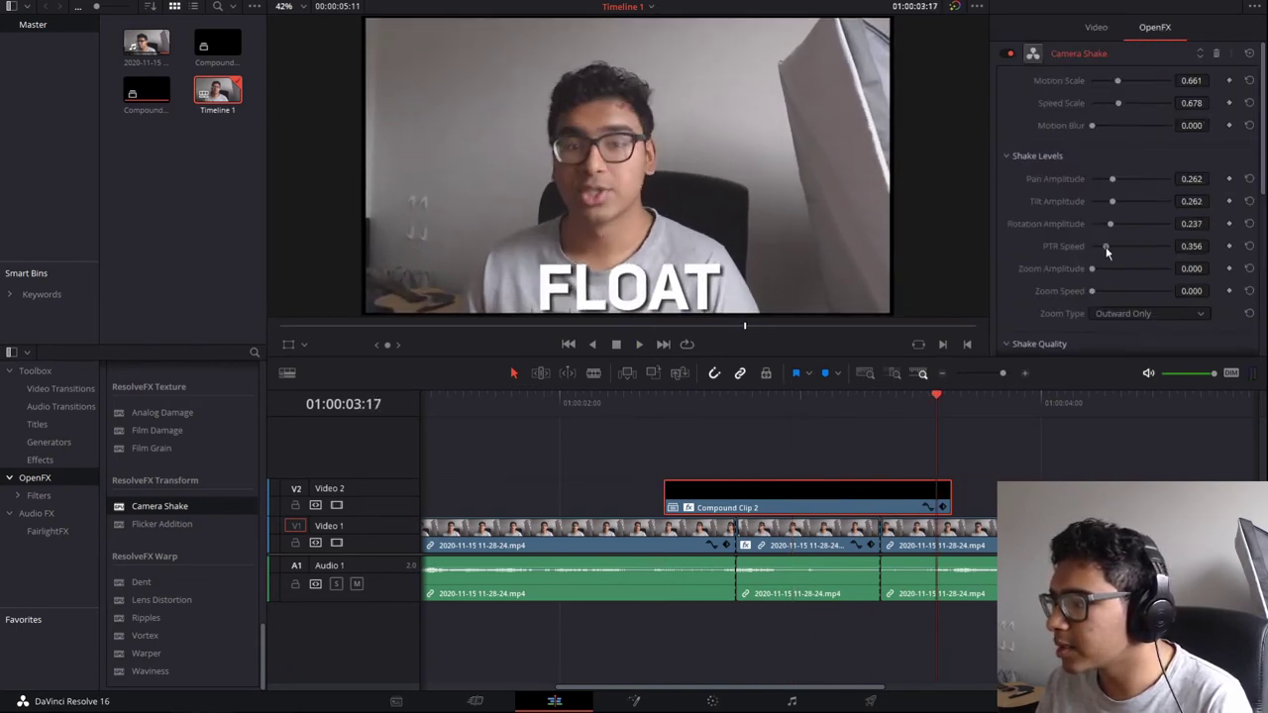
drag(1118, 103, 1111, 103)
drag(1117, 80, 1113, 80)
click(695, 405)
key(space)
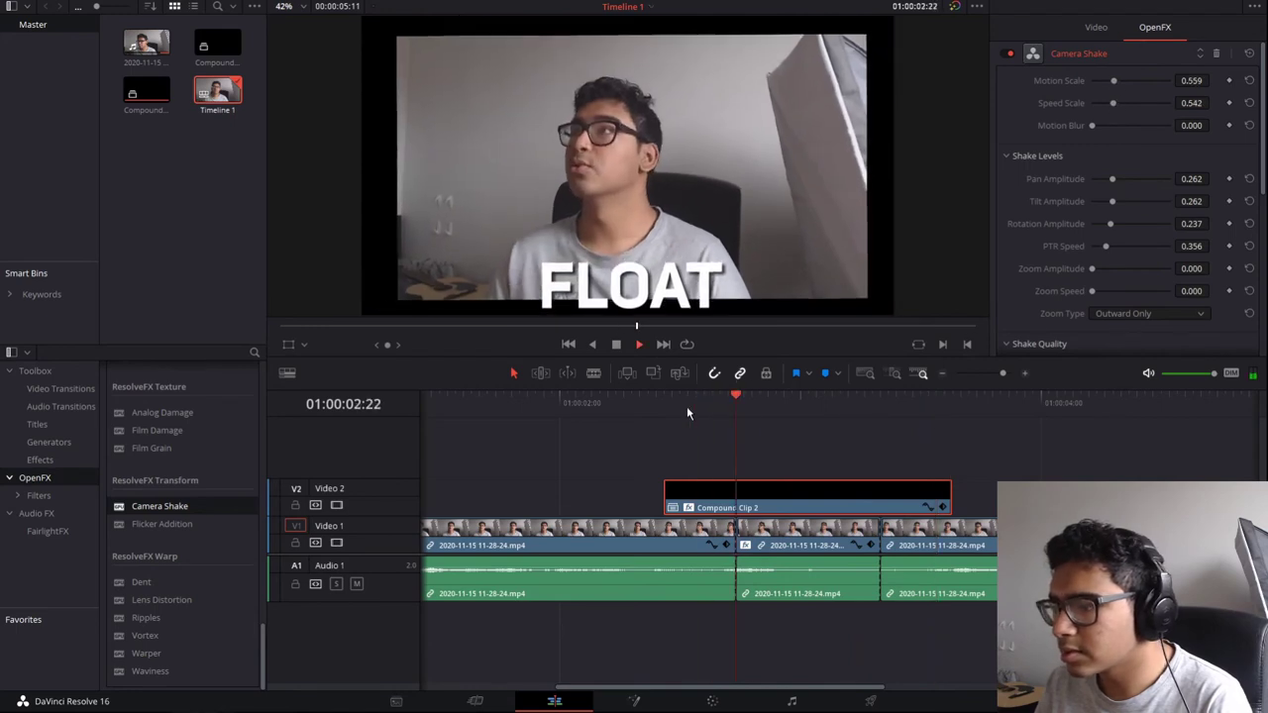
click(687, 407)
key(space)
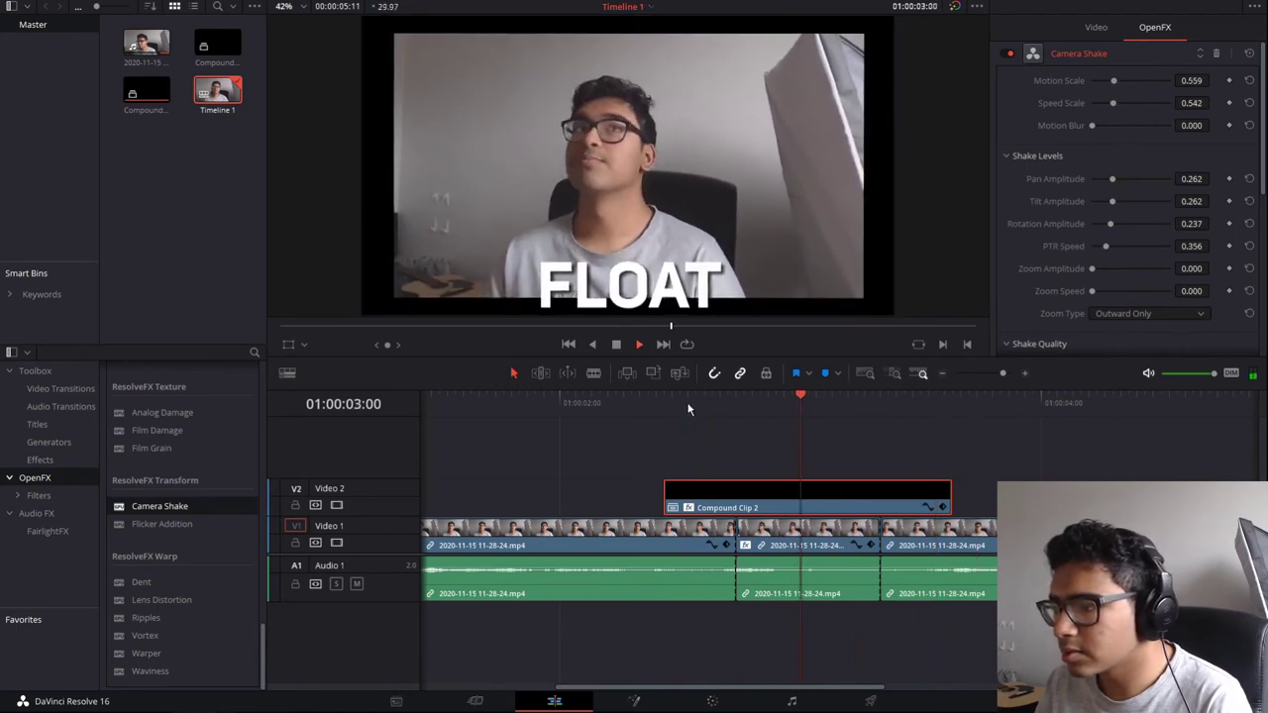
Step: Set the title shake's PTR Speed to 0.610 and preview the section
drag(1109, 246, 1116, 245)
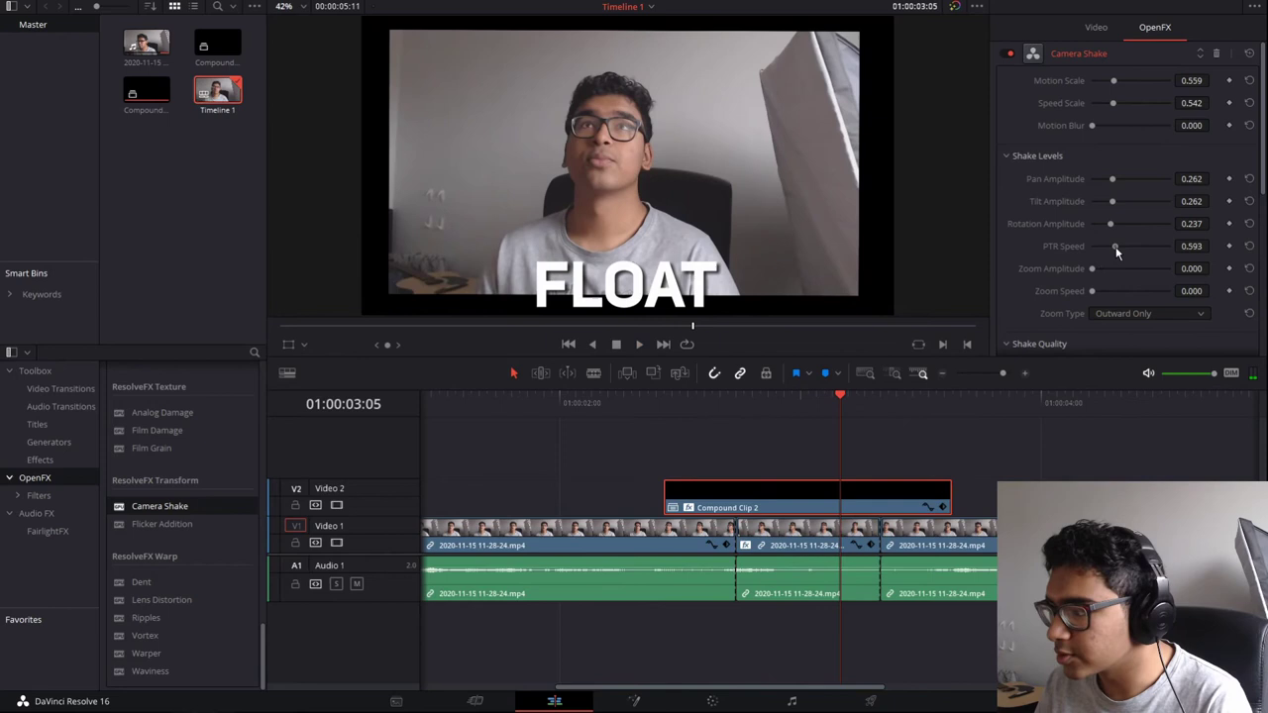
click(698, 420)
key(space)
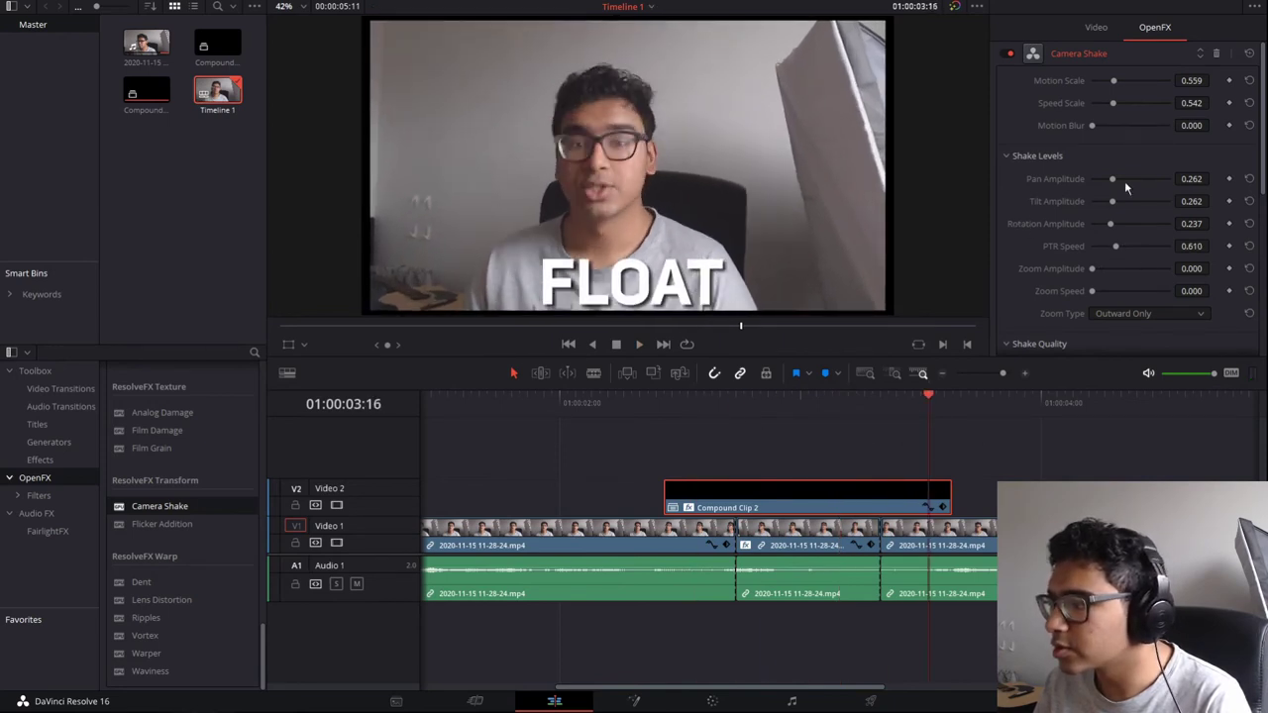
key(space)
Step: Add Push transitions to both ends of the FLOAT clip, using Push Down with In & Out ease on the closing one, and play back
click(60, 389)
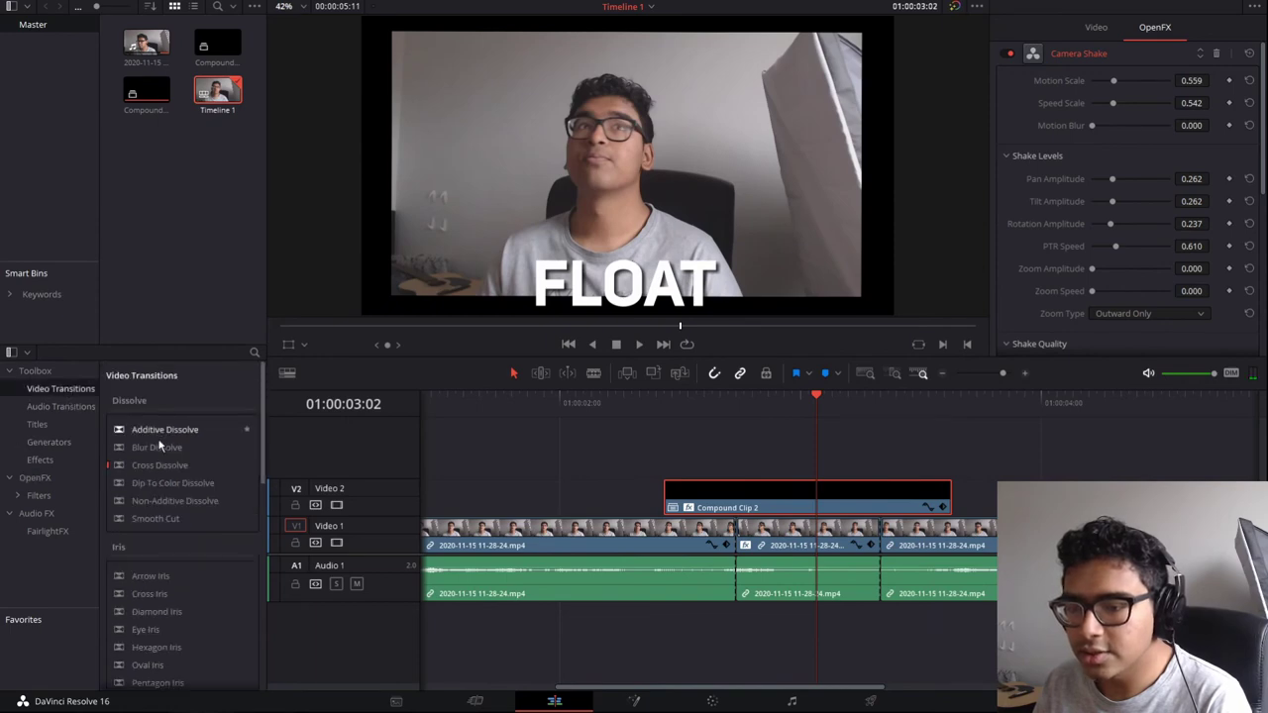
scroll(158, 446, down, 6)
scroll(159, 447, up, 2)
drag(159, 411, 729, 495)
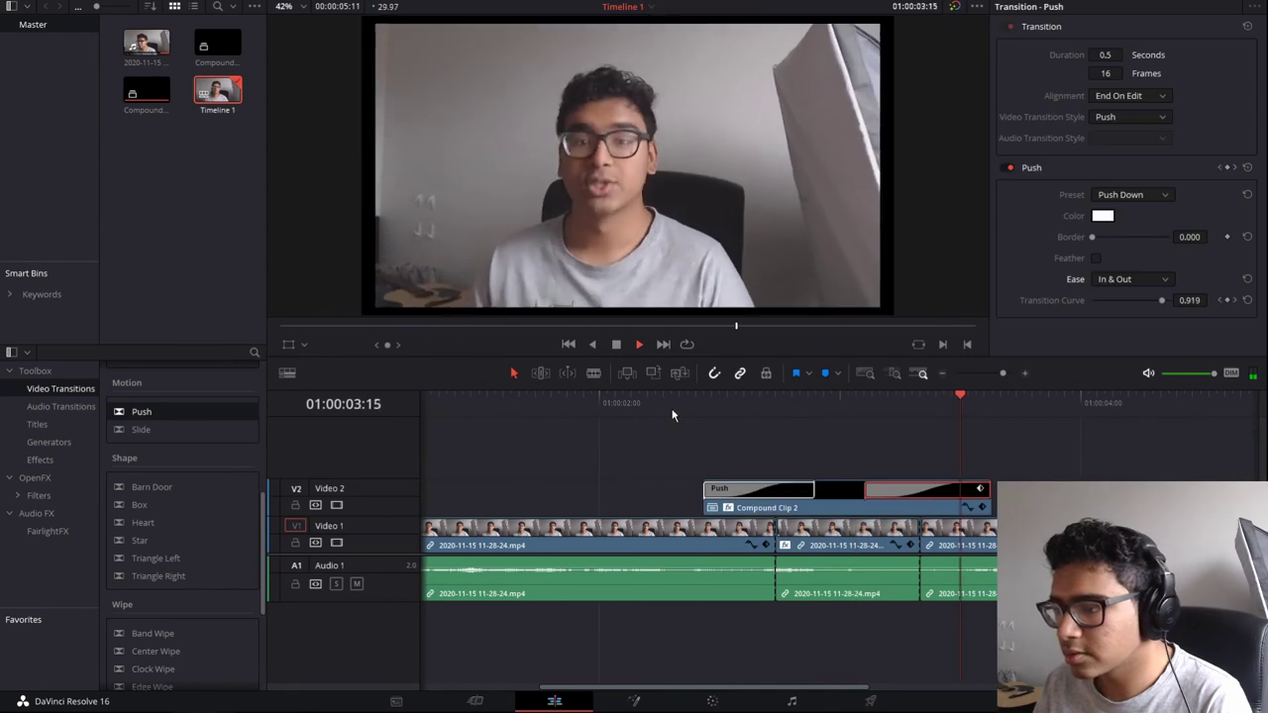
key(space)
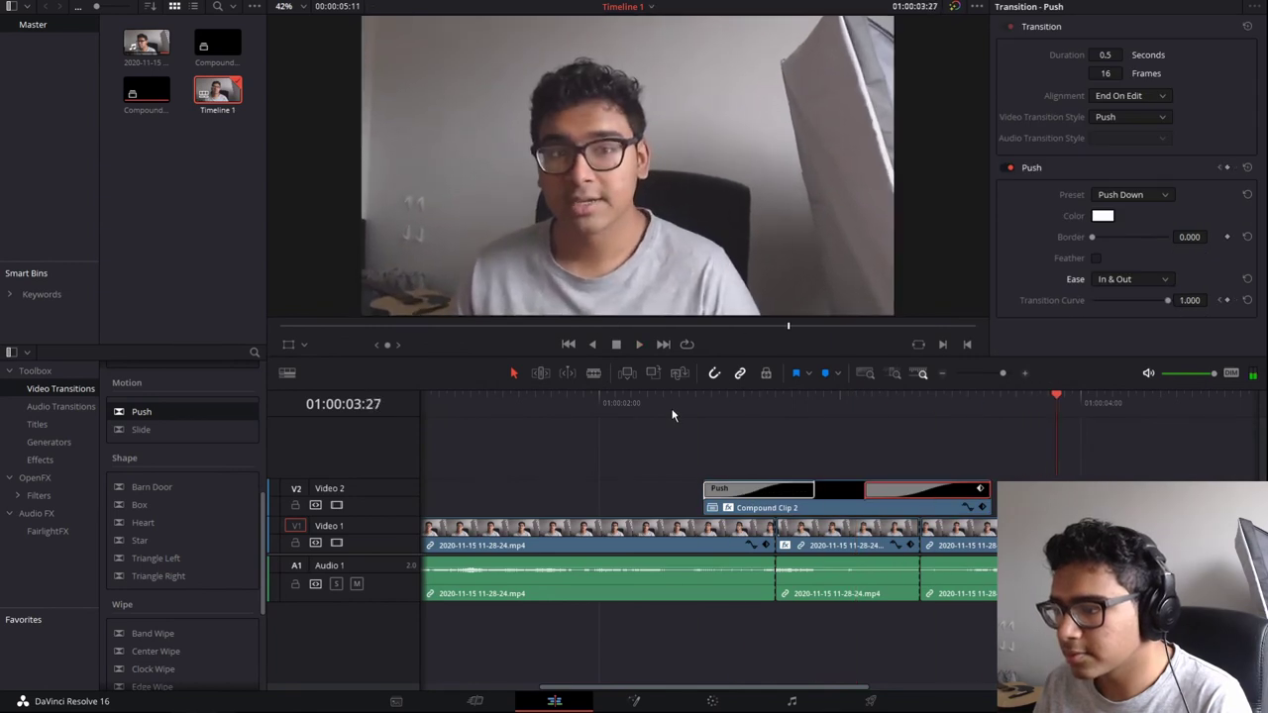
Step: Keyframe a closer zoom on the last clip after the title, reaching Zoom 1.690 and Position X 91, and play it back
scroll(818, 489, down, 3)
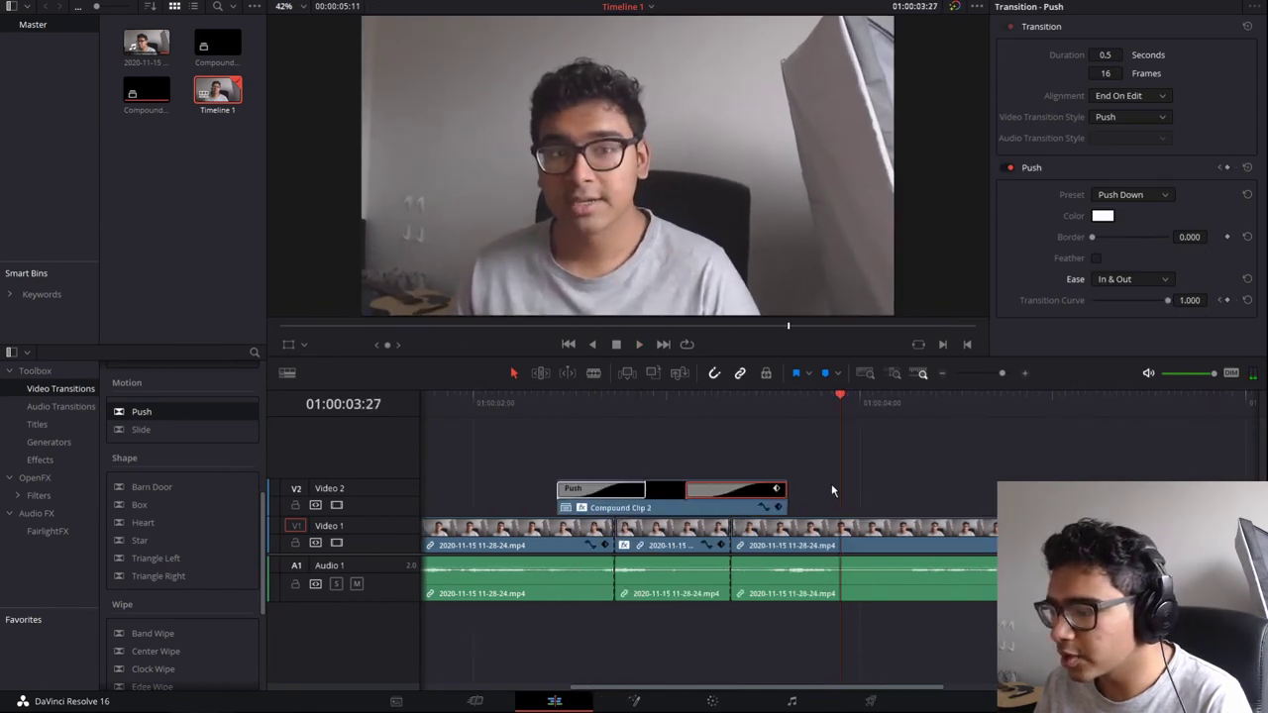
scroll(831, 483, up, 4)
drag(773, 405, 764, 401)
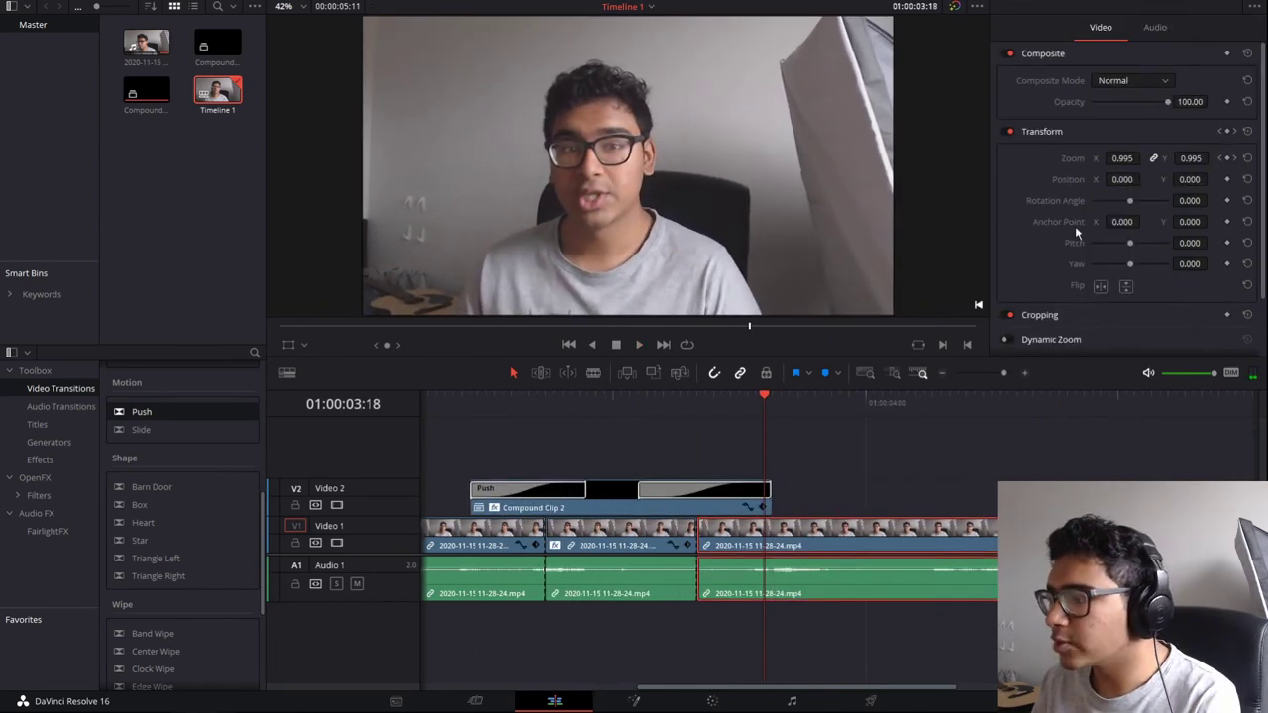
click(1234, 159)
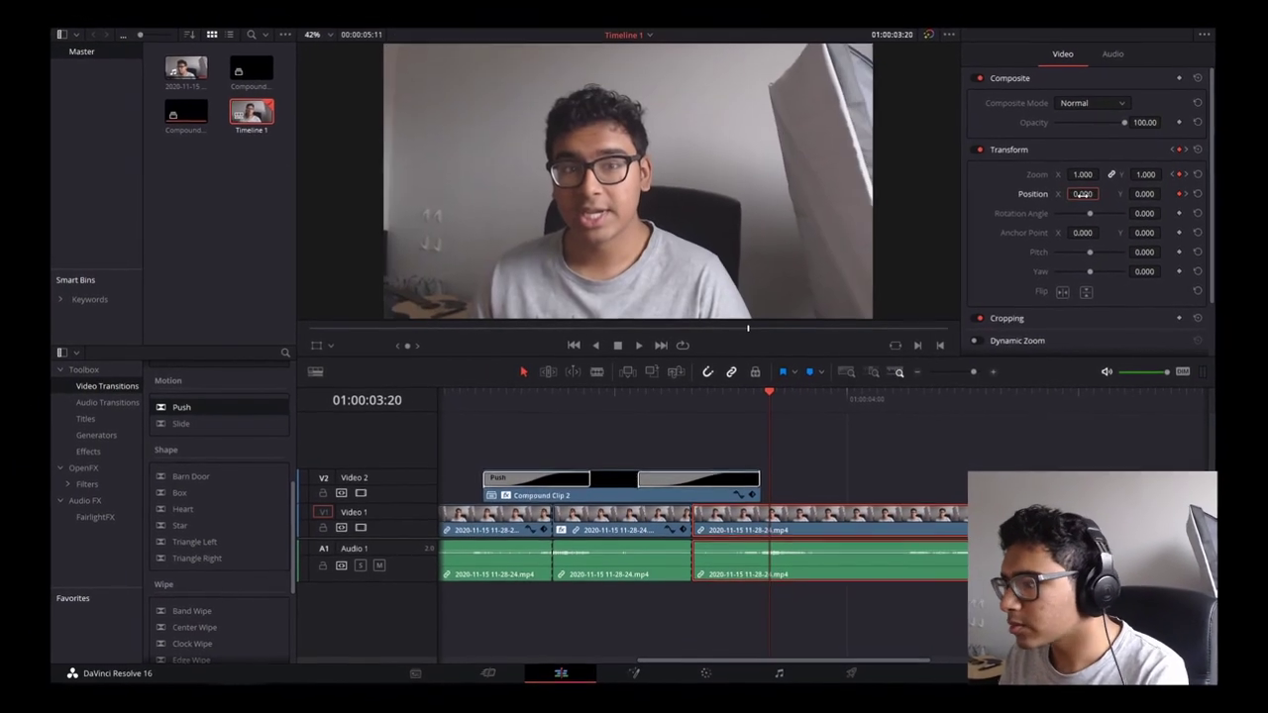
key(space)
key(space)
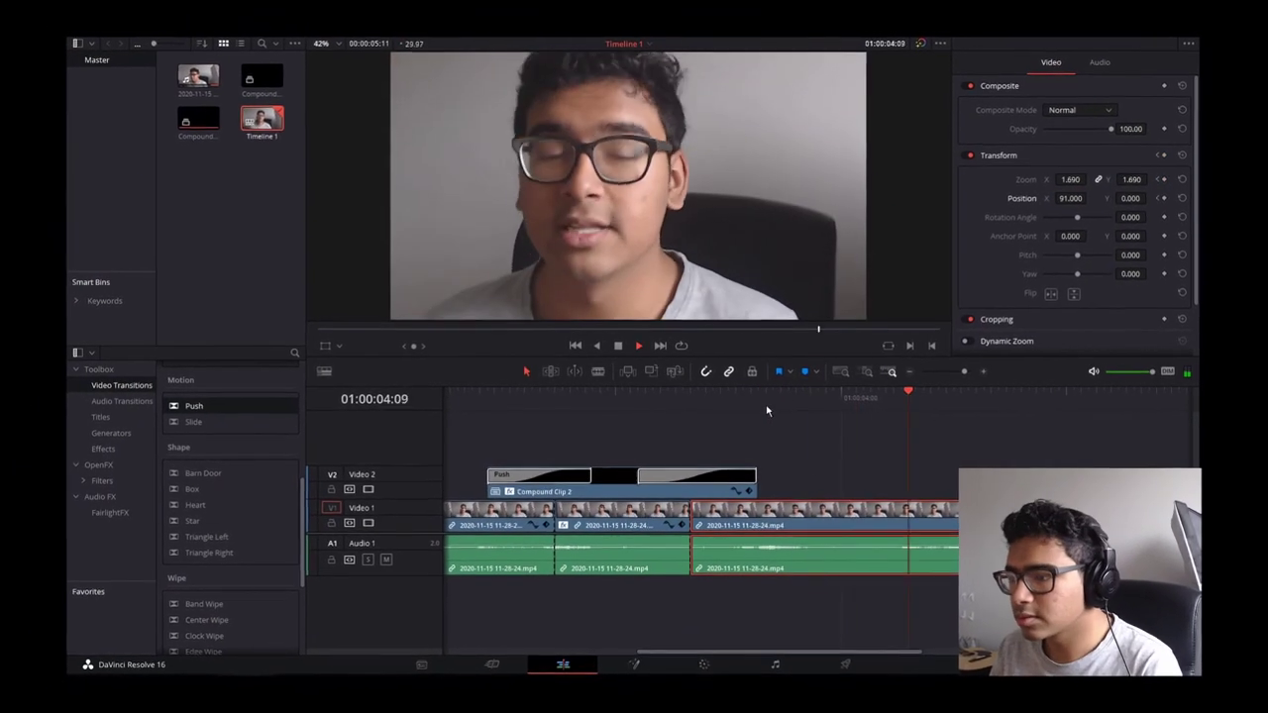
Step: Keyframe the last clip back out to Zoom 1.000 and Position X 0 after the close-up hold, and review the move
click(1171, 194)
click(1185, 194)
double_click(1083, 194)
text(0)
double_click(1145, 174)
text(1)
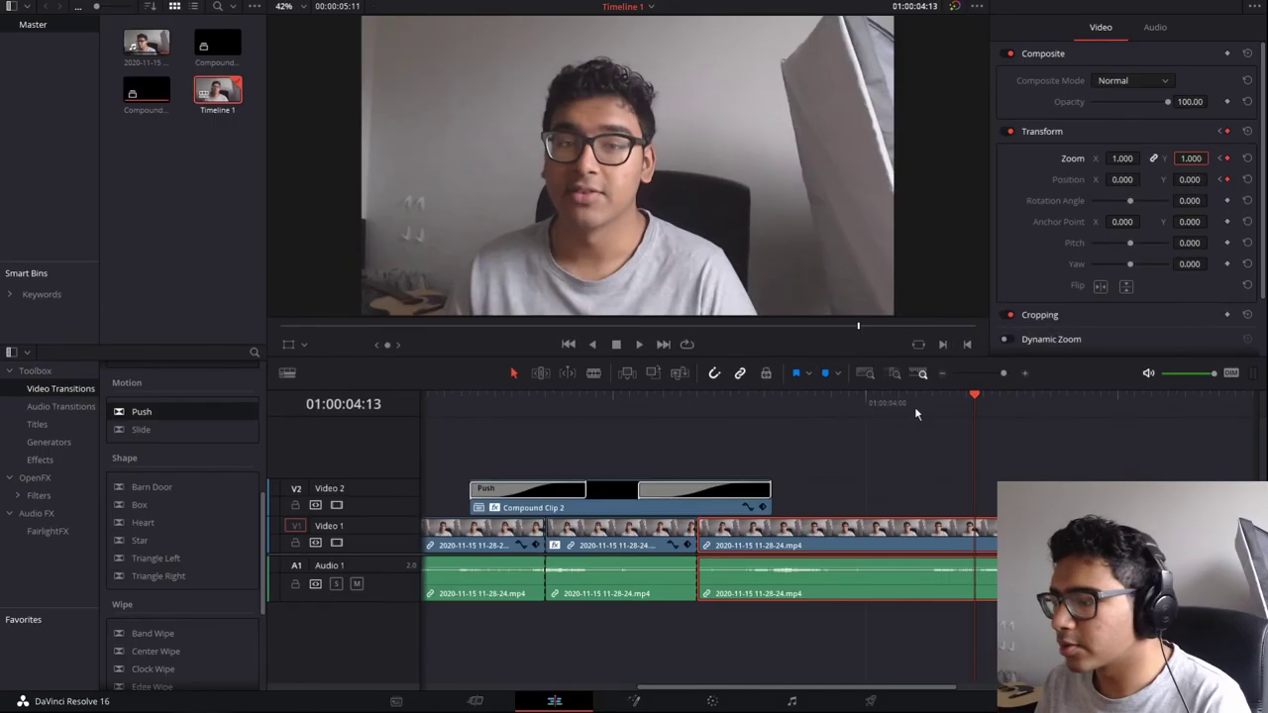
click(767, 401)
drag(796, 412, 857, 406)
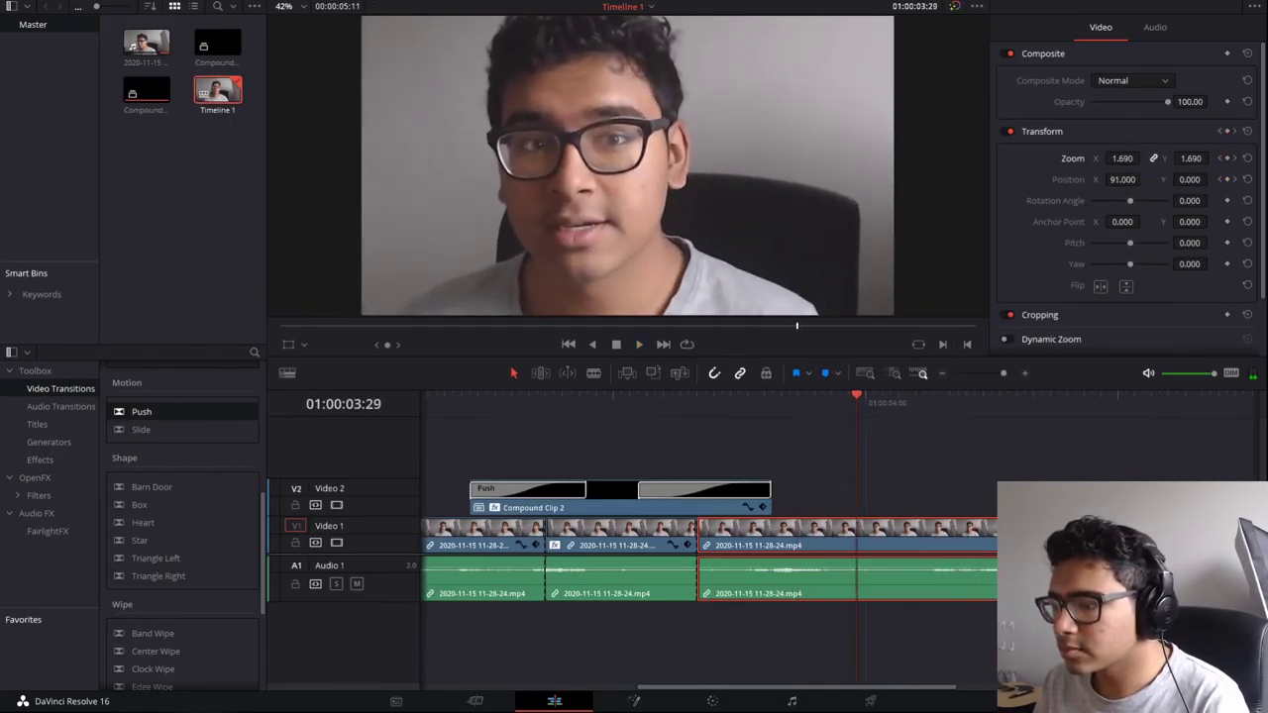
Step: Show the last clip's keyframes and split it at the end of the zoom-in and the start of the zoom-out, selecting the close-up segment
key(ctrl+shift+c)
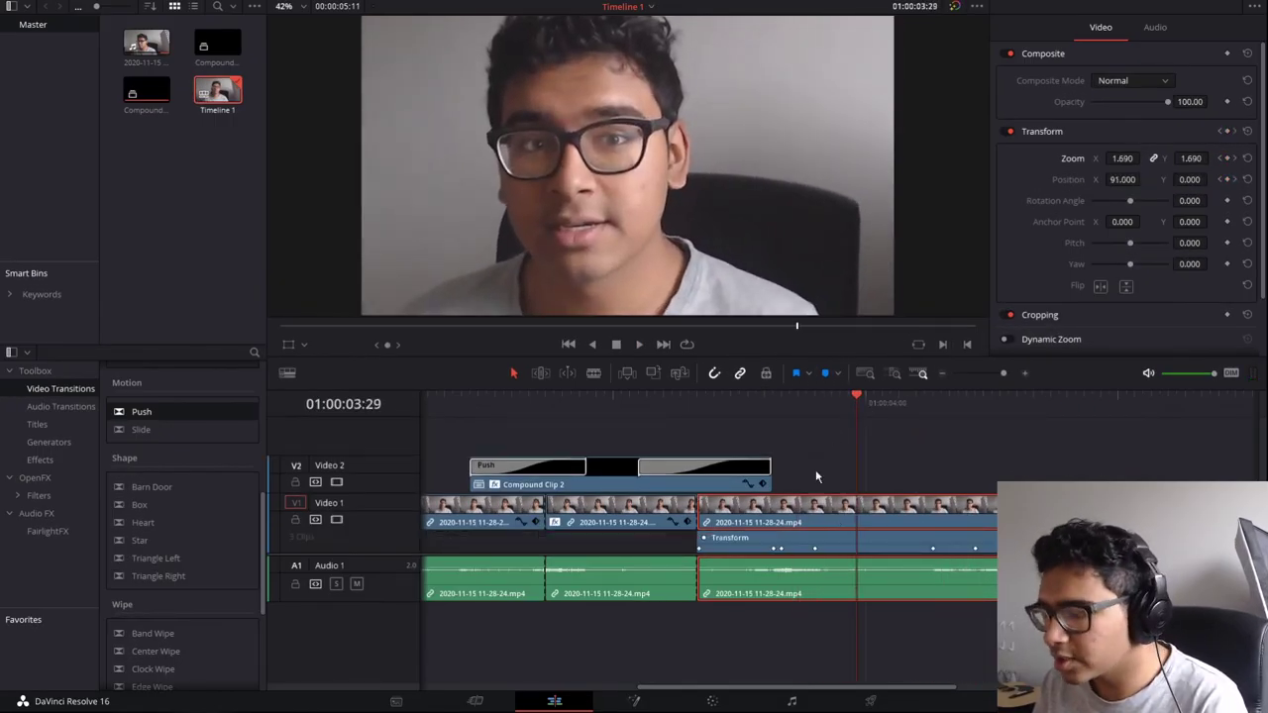
key(b)
click(814, 507)
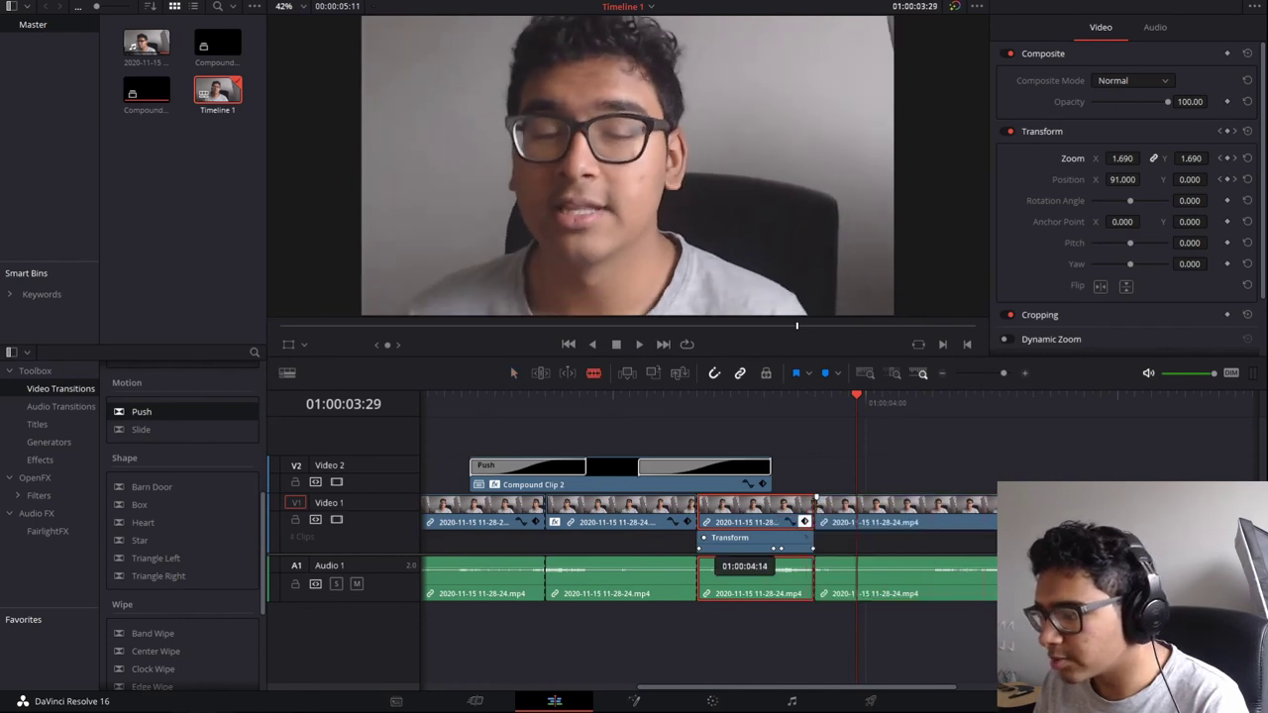
click(929, 507)
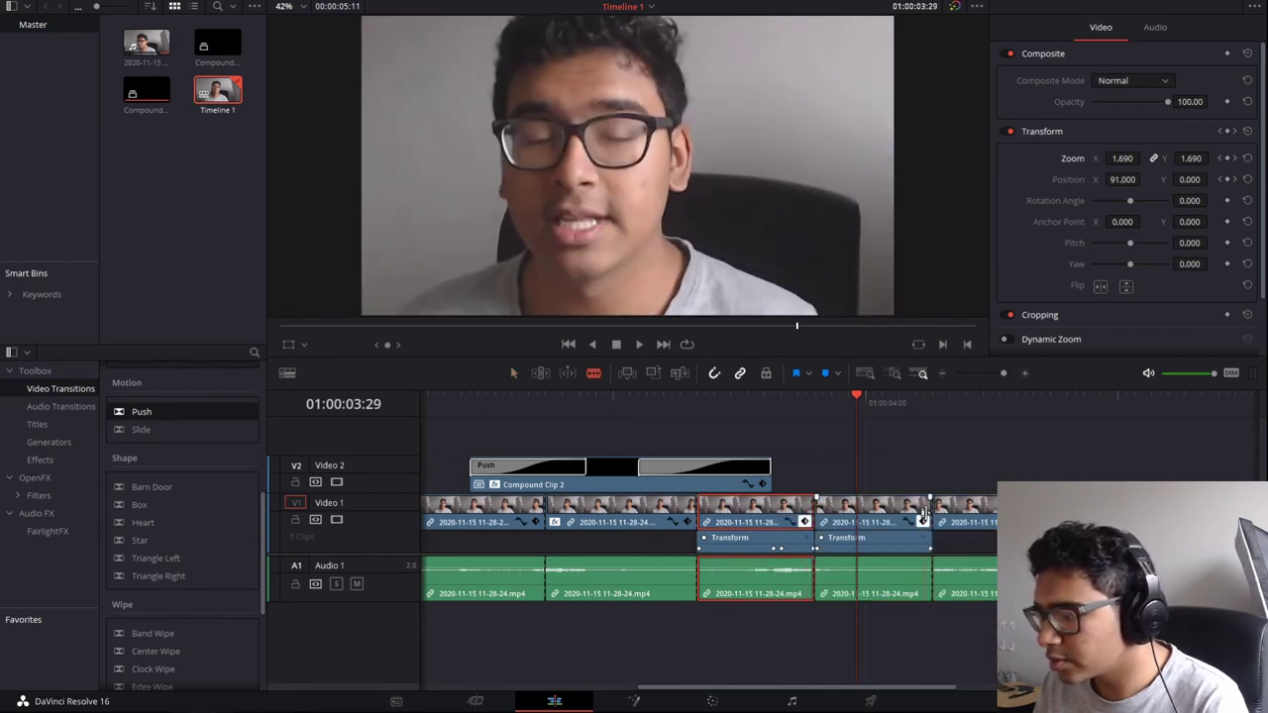
click(847, 511)
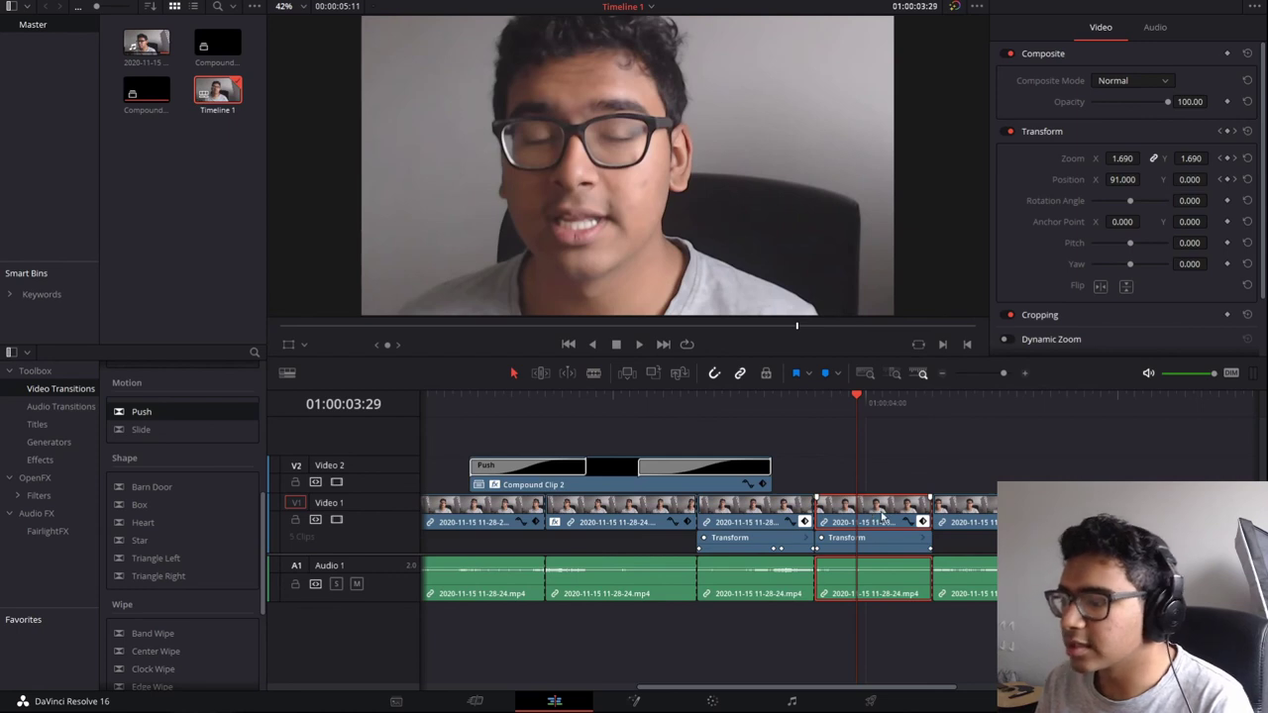
click(922, 522)
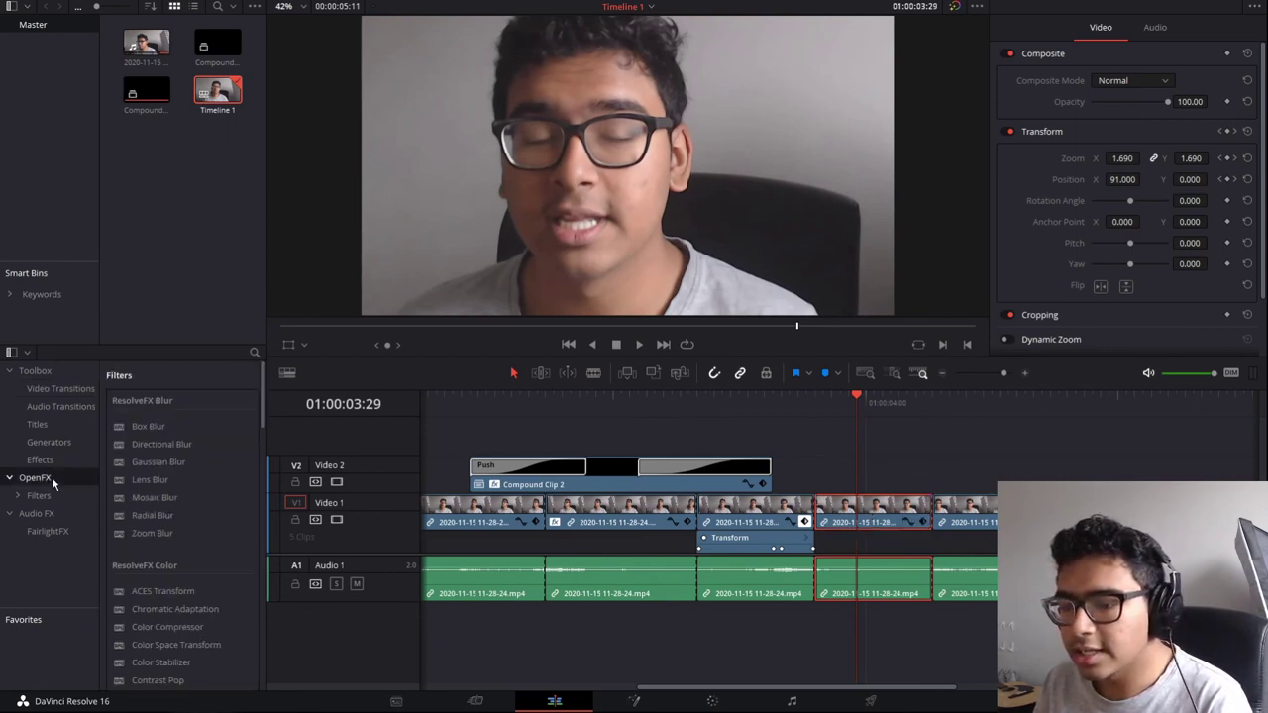
Step: Apply the Camera Shake effect to the split-off close-up segment and open its effect settings
scroll(179, 509, down, 15)
drag(160, 507, 873, 519)
click(1125, 28)
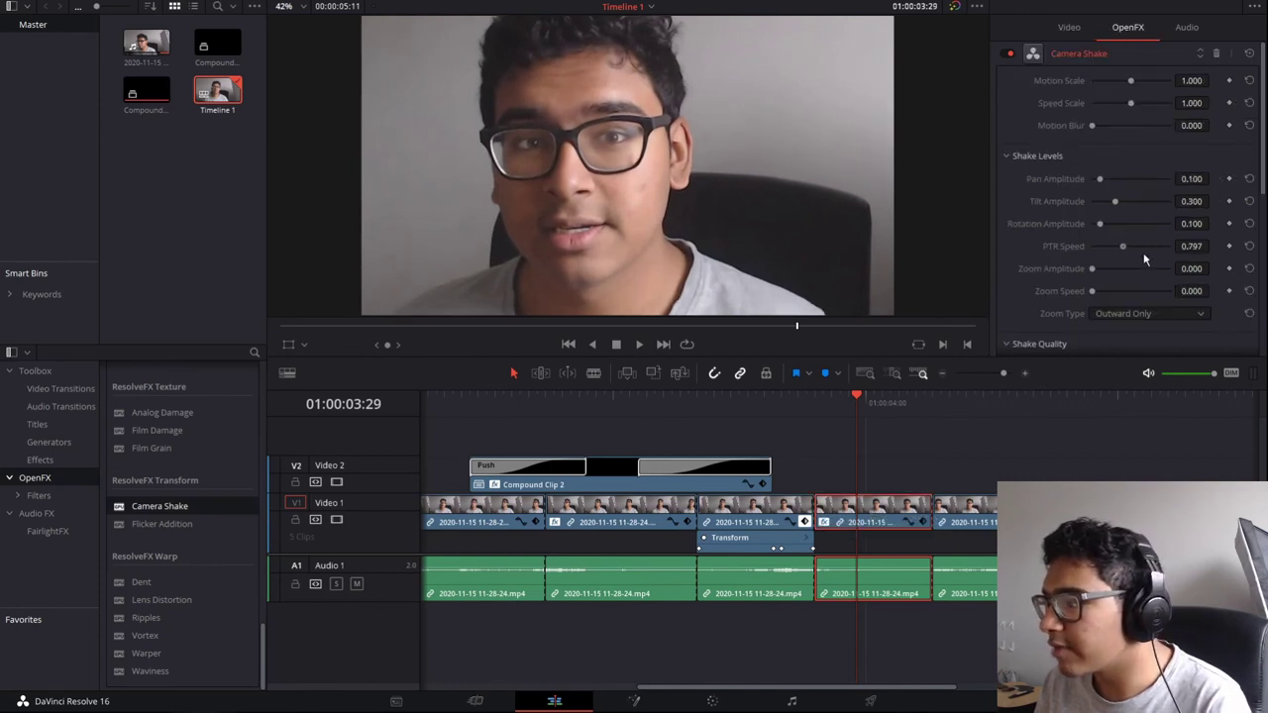
Step: Set the shake's Pan to 0.525, Tilt 0.585, Rotation 0.593, PTR Speed 1.322, Speed Scale 1.458 and Motion Scale 1.559, and play it back
click(1147, 103)
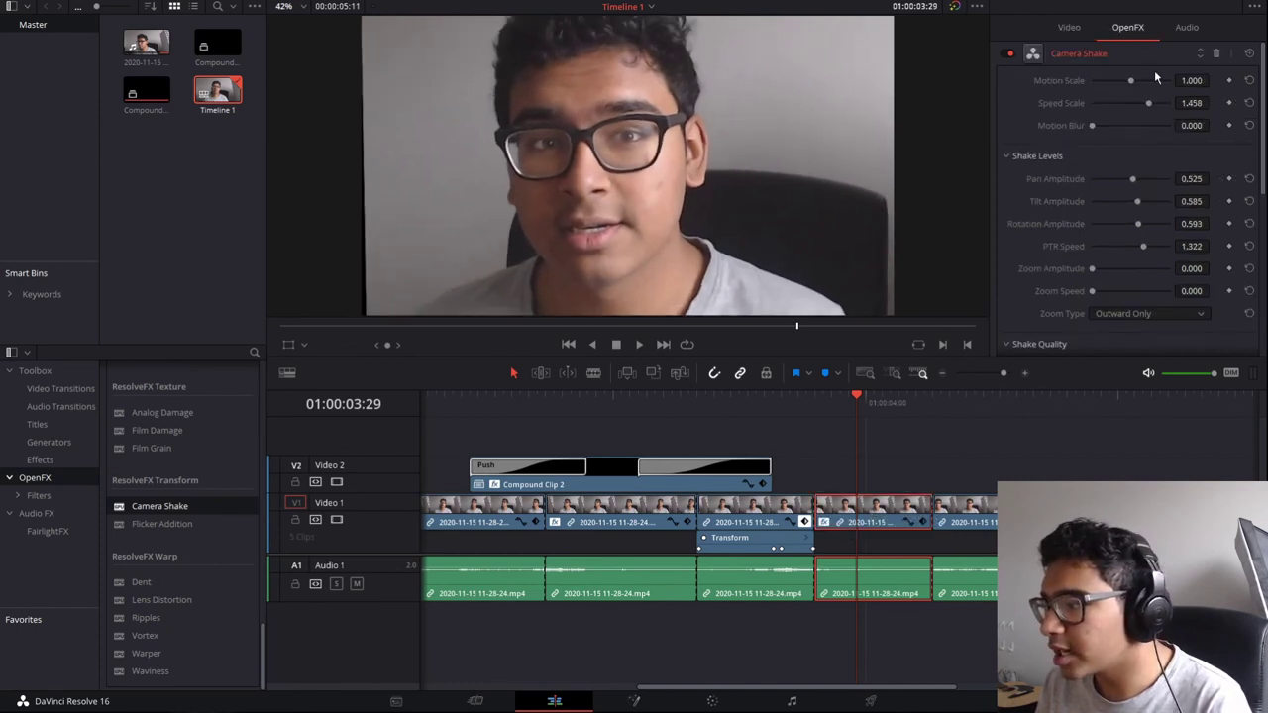
click(1153, 80)
click(799, 396)
key(space)
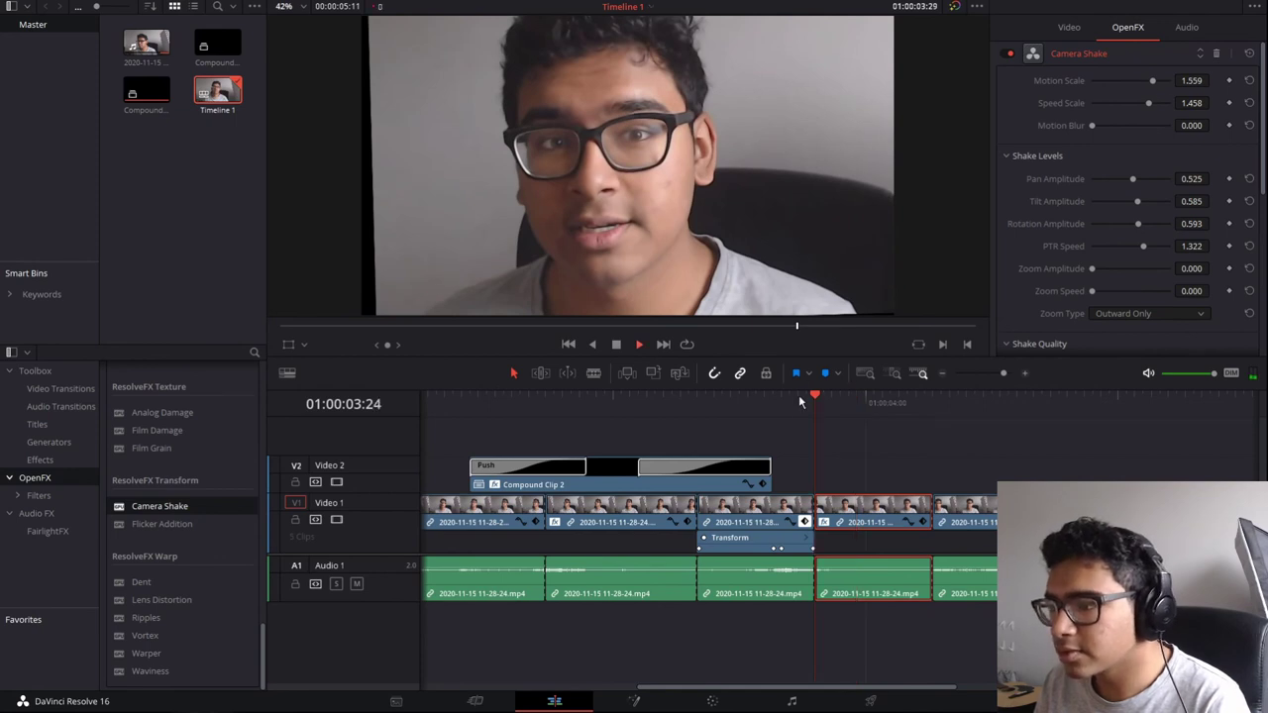
key(space)
click(814, 401)
key(space)
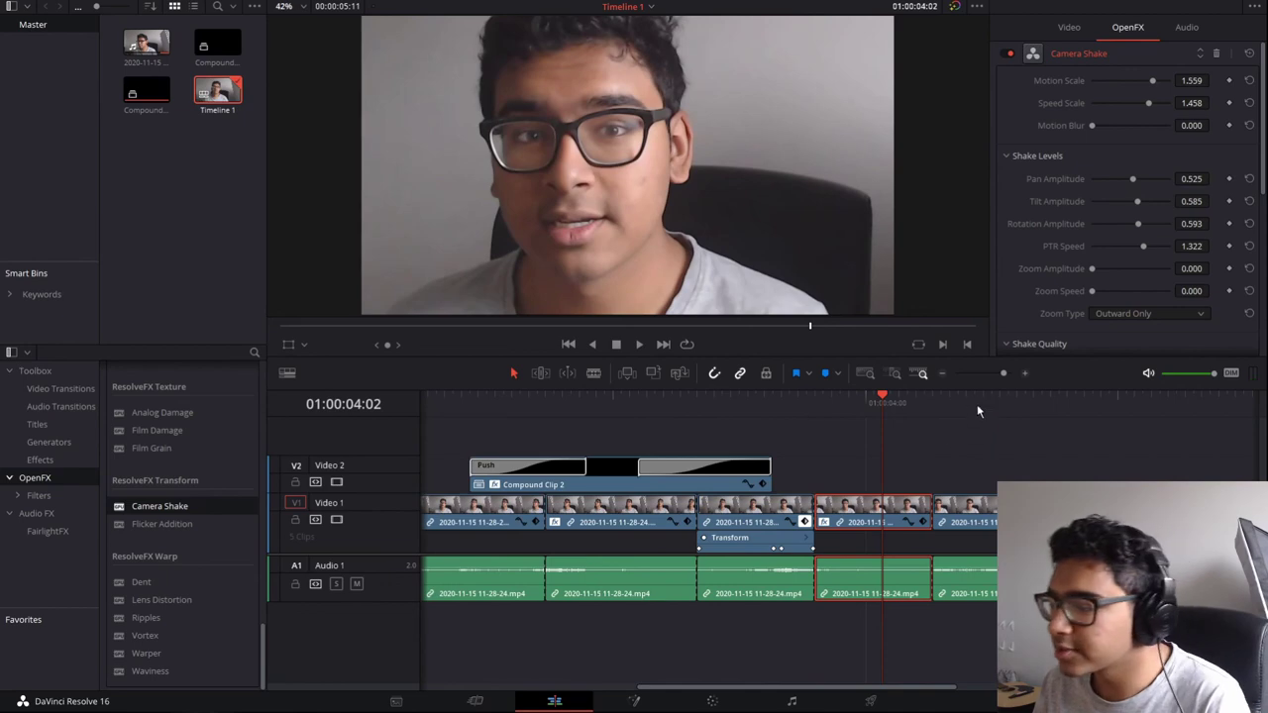
Step: Reduce the close-up shake's PTR Speed to 1.169 and play the sequence from before the title
click(446, 404)
key(space)
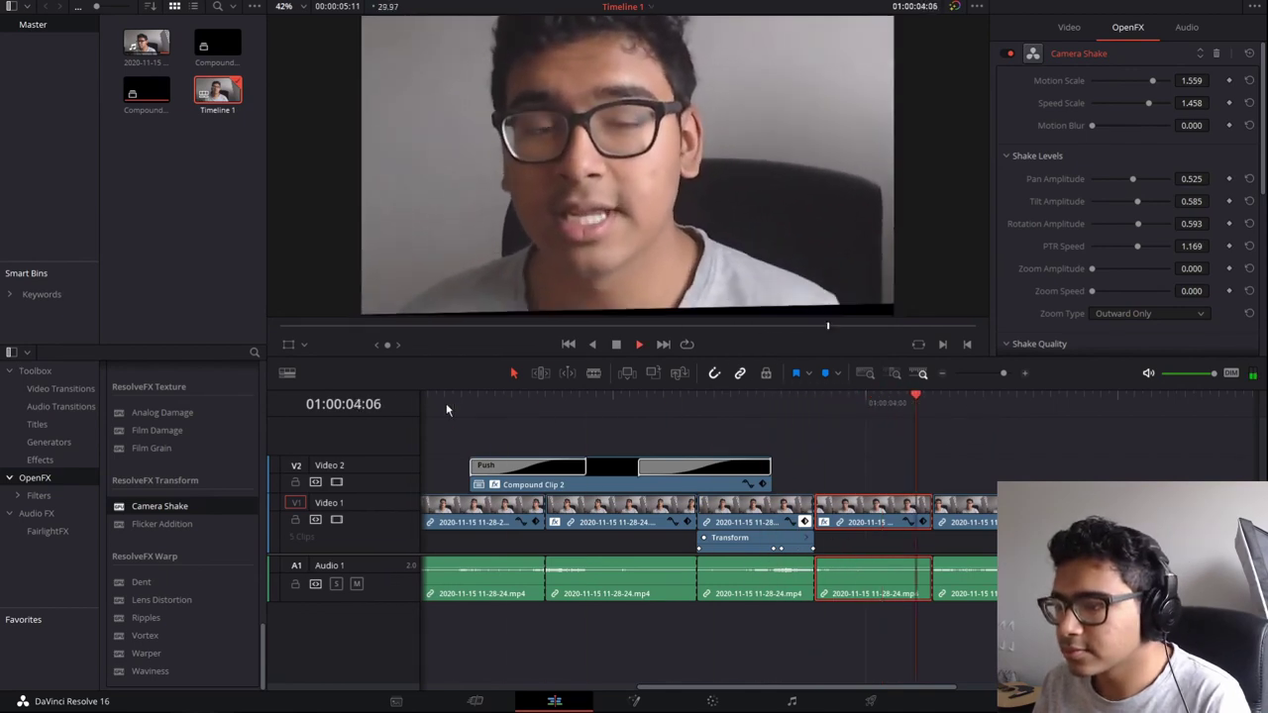